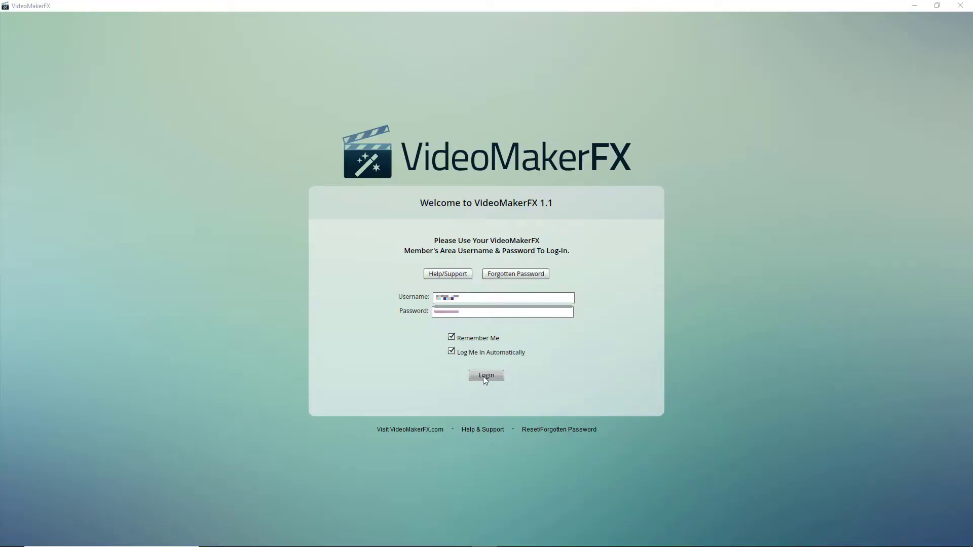
- Sign in to the VideoMakerFX member account from the welcome screen
click(484, 375)
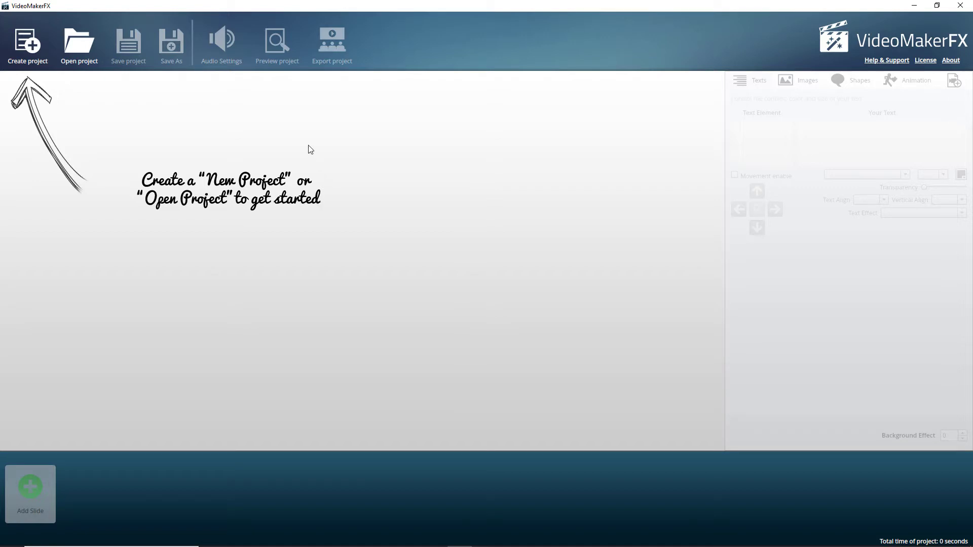
- Create project Test Demo3 and add all three 3D Promotion I layouts as slides
click(32, 46)
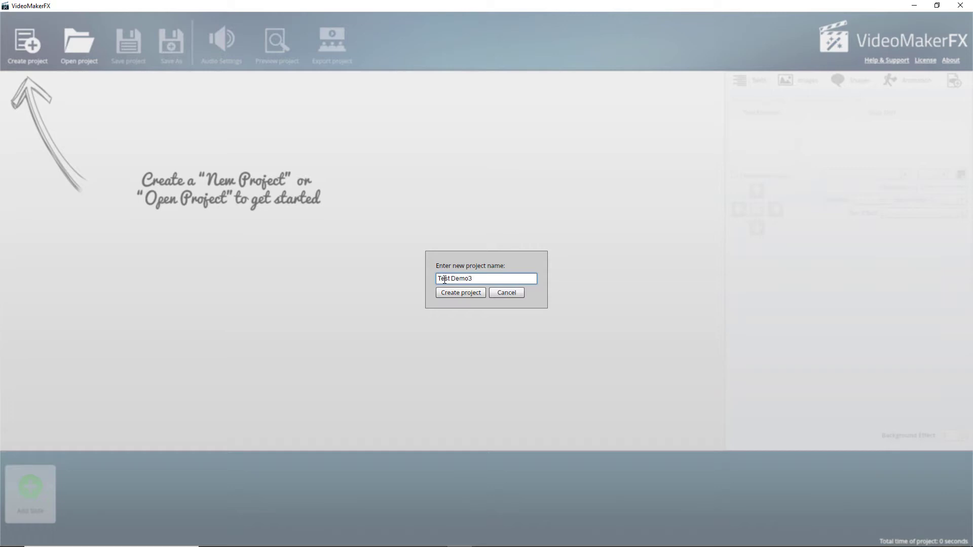
click(449, 295)
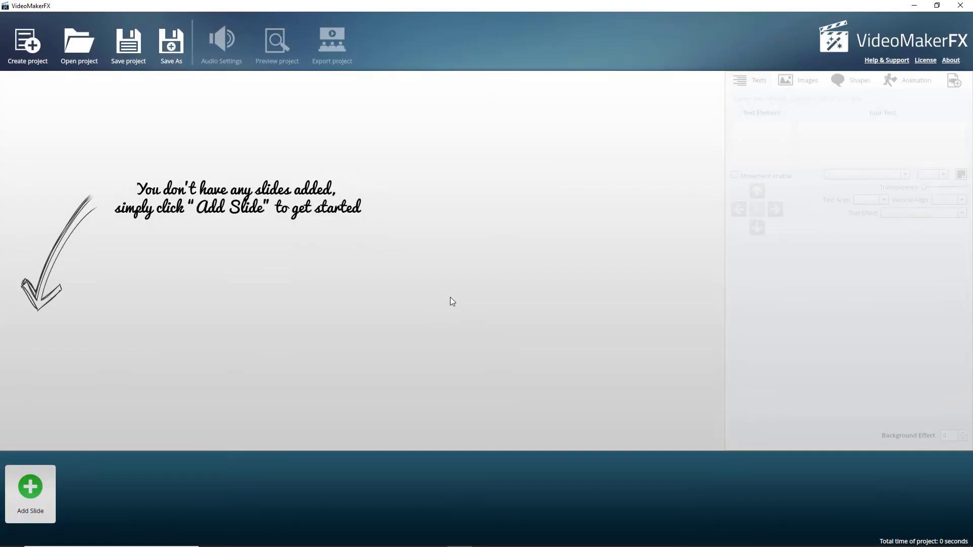
click(32, 488)
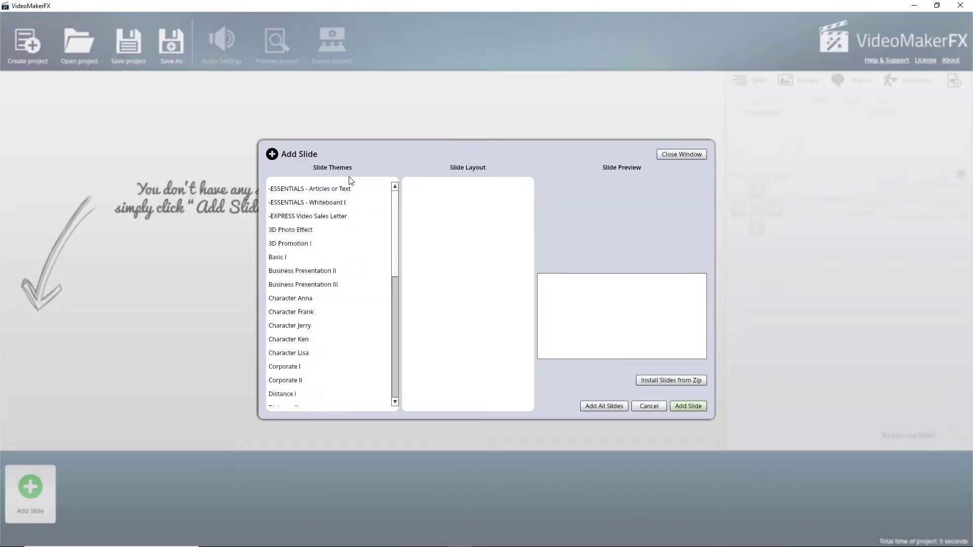
drag(393, 217, 393, 188)
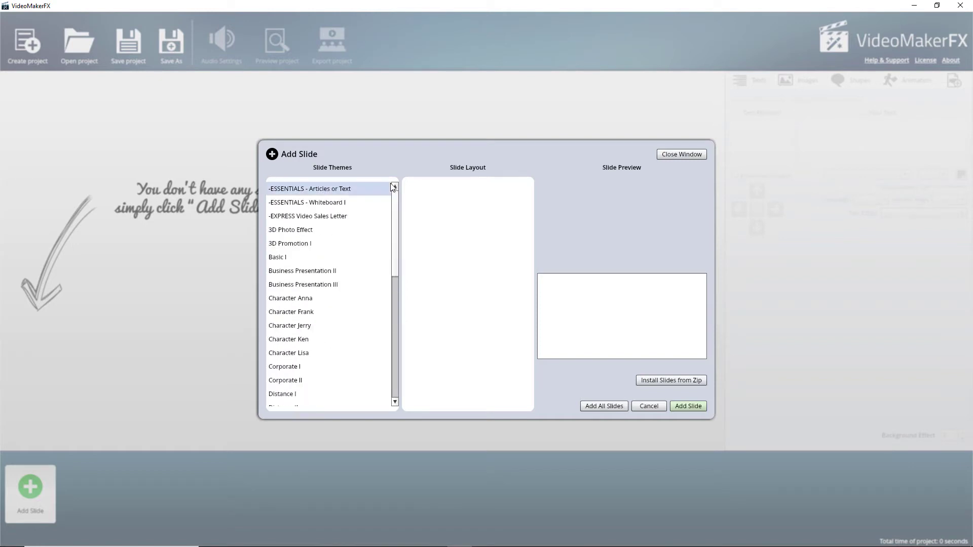
click(305, 228)
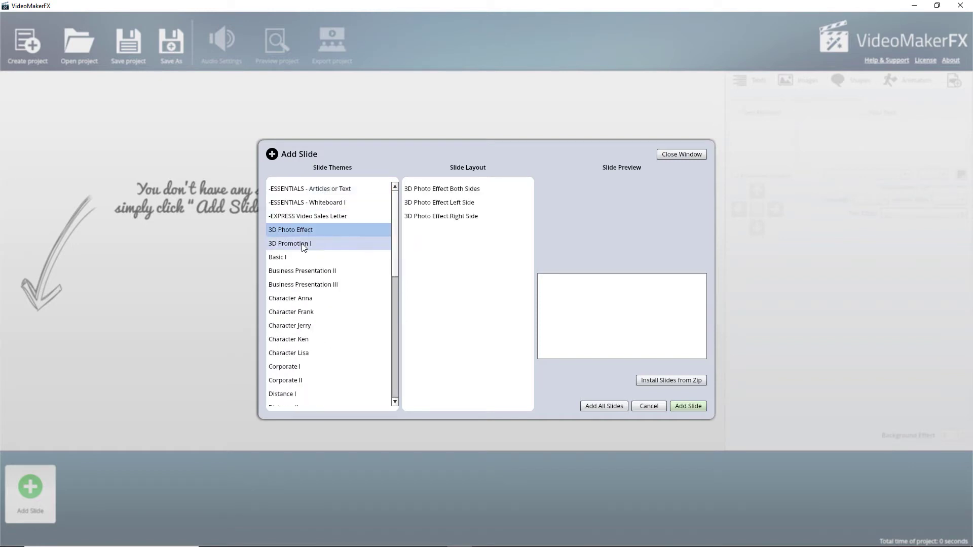
click(302, 244)
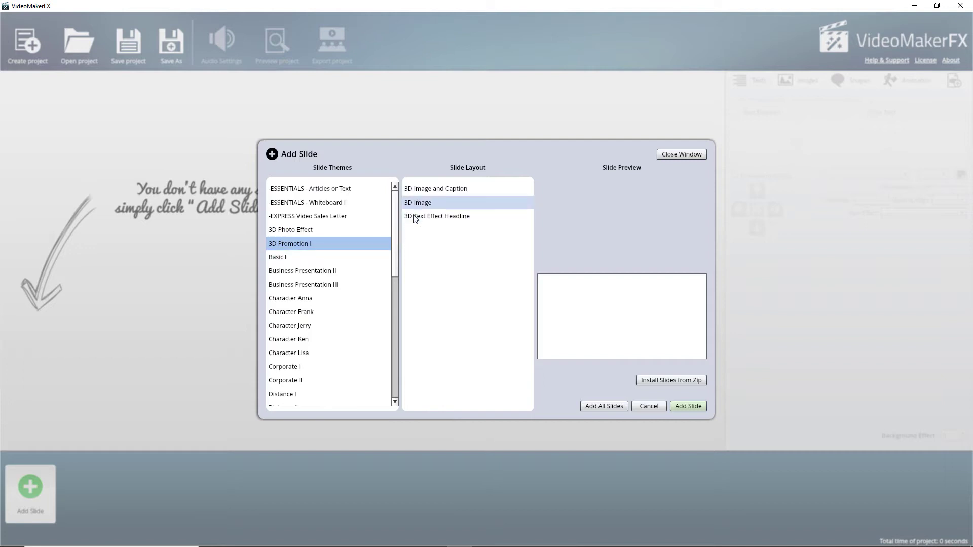
click(420, 192)
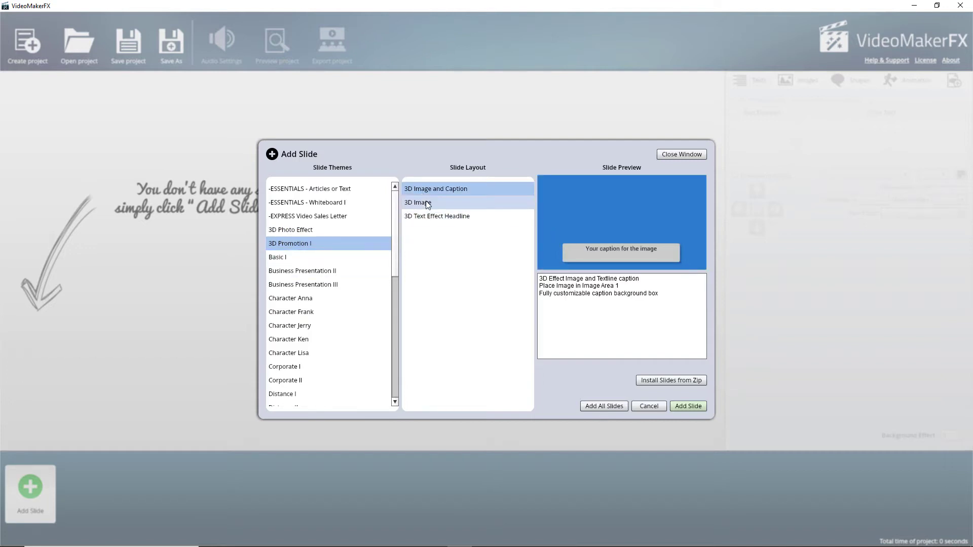
click(428, 203)
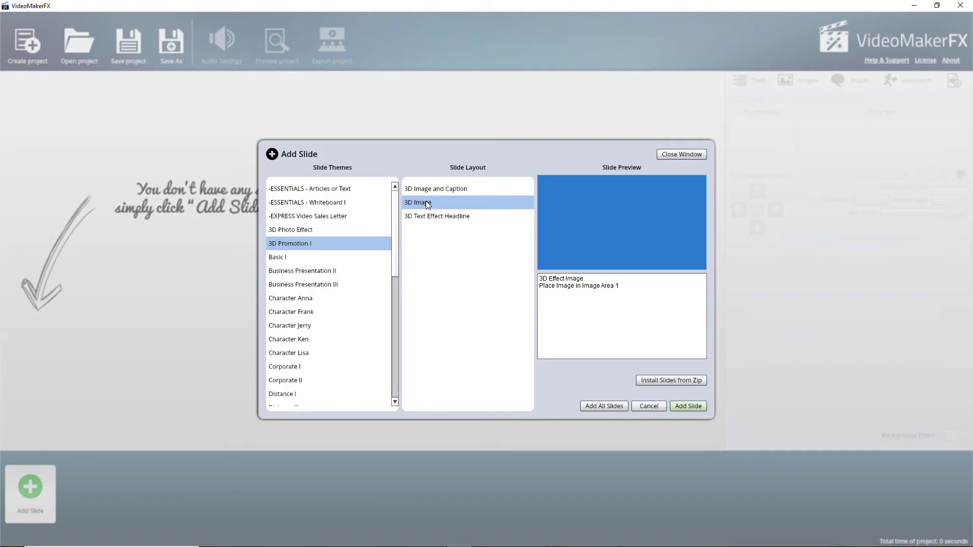
click(427, 215)
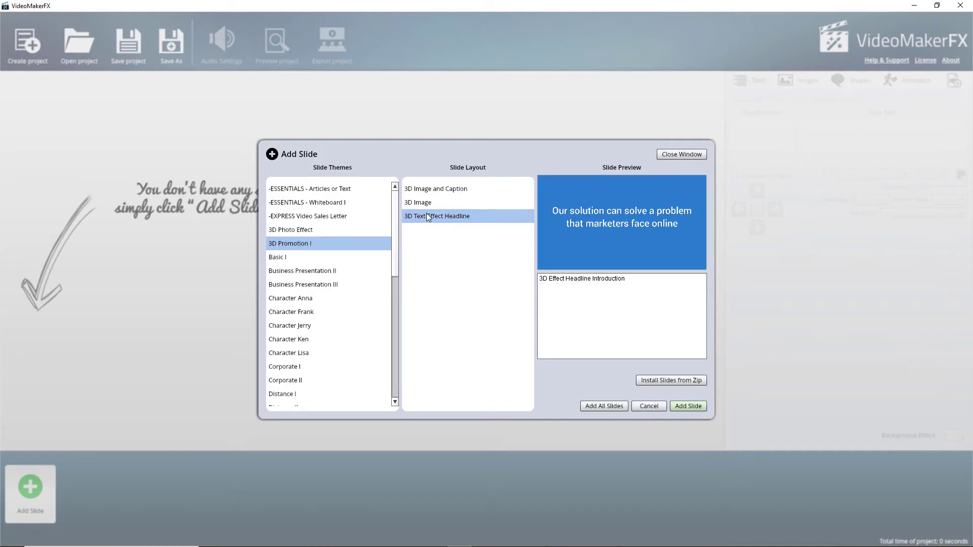
click(460, 204)
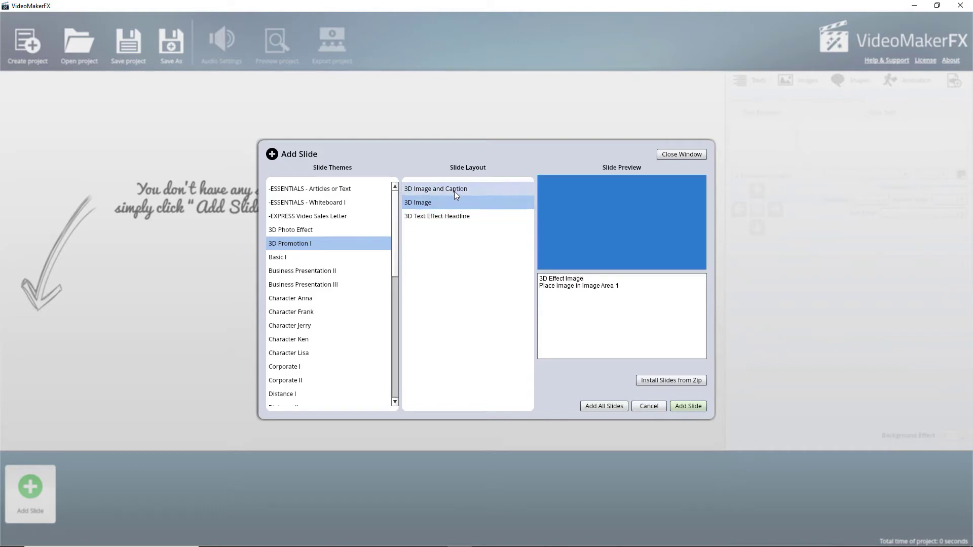
click(455, 192)
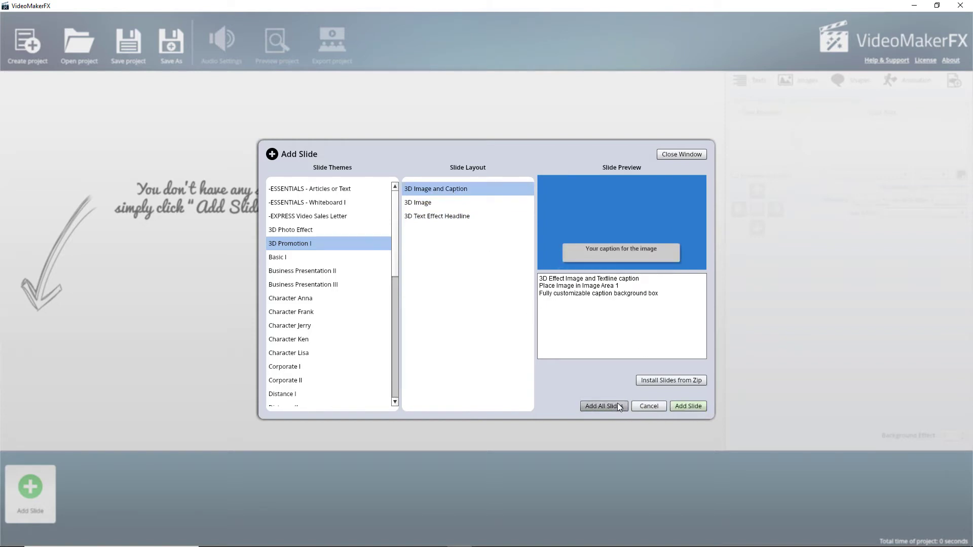
click(603, 406)
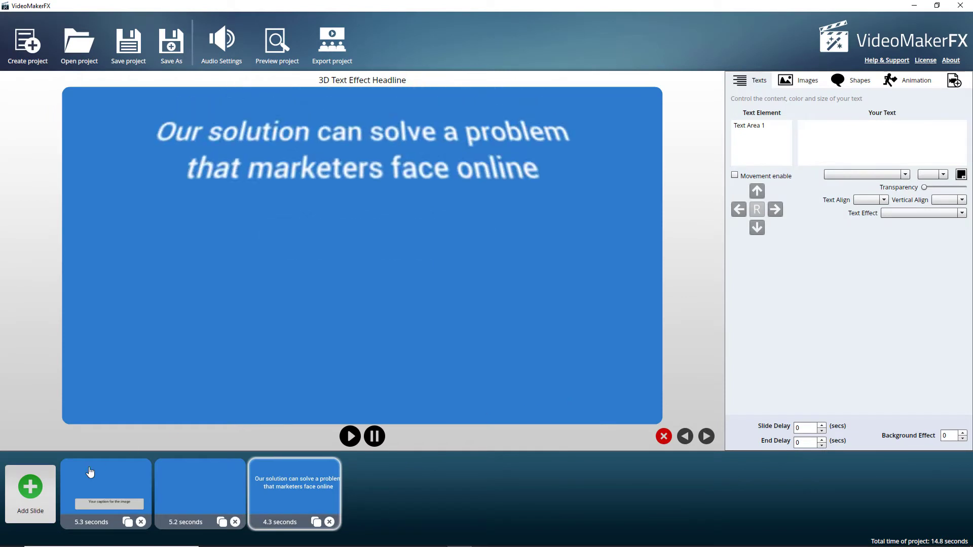
- Review the three slides, then change the first slide's Text Area 1 caption to 'Look at this'
click(94, 479)
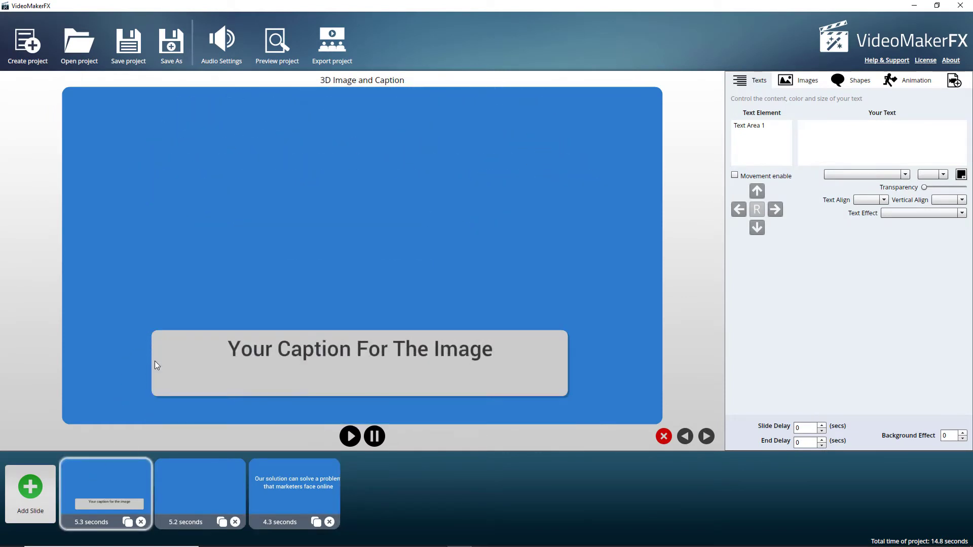
click(183, 483)
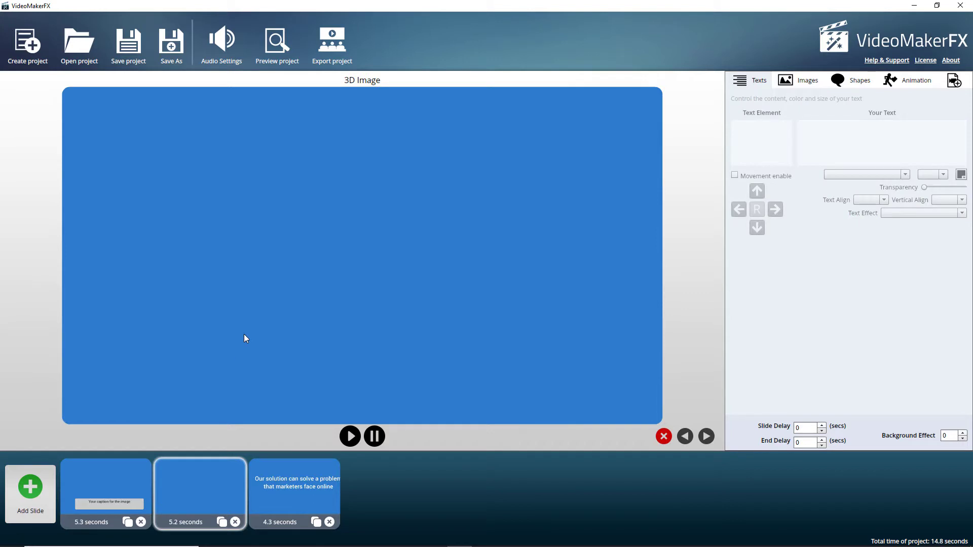
click(311, 482)
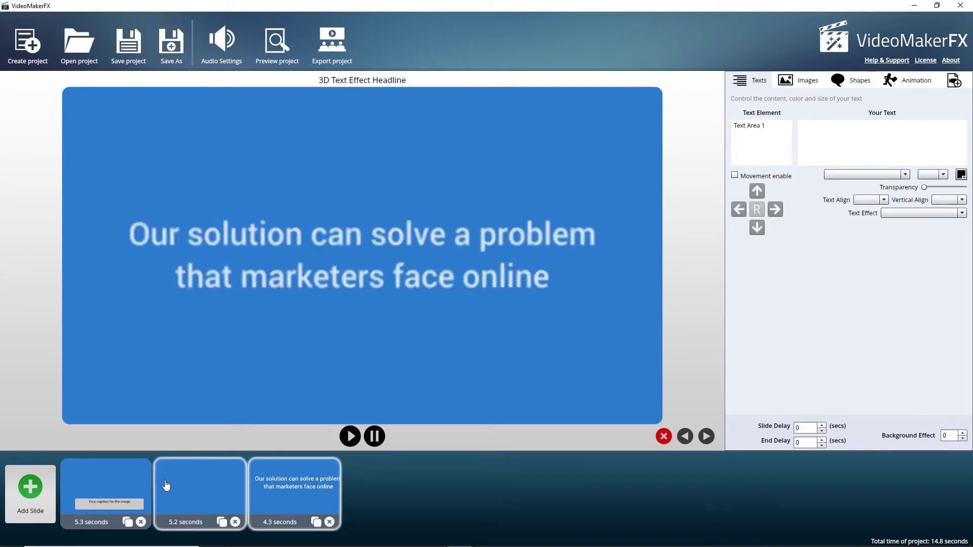
click(135, 488)
click(750, 126)
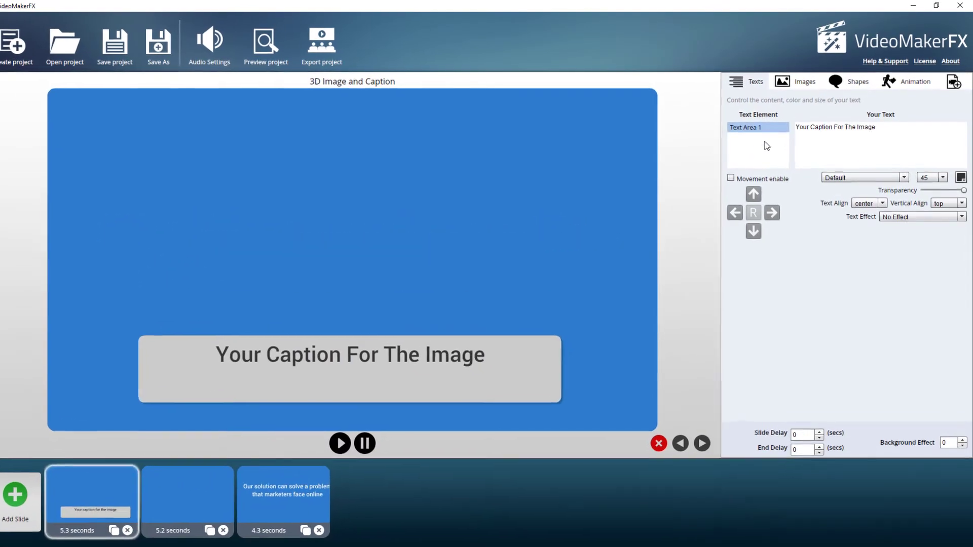
drag(876, 127, 768, 135)
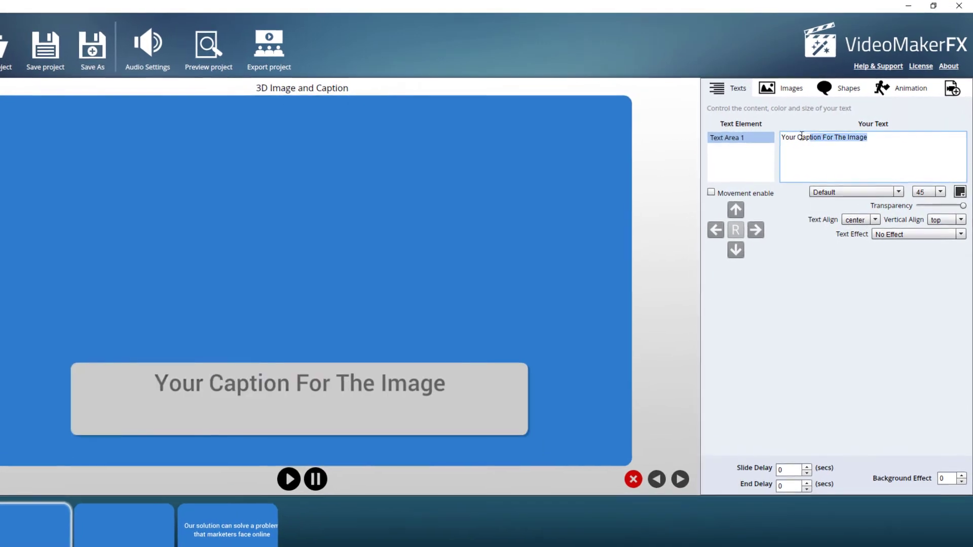
text(L)
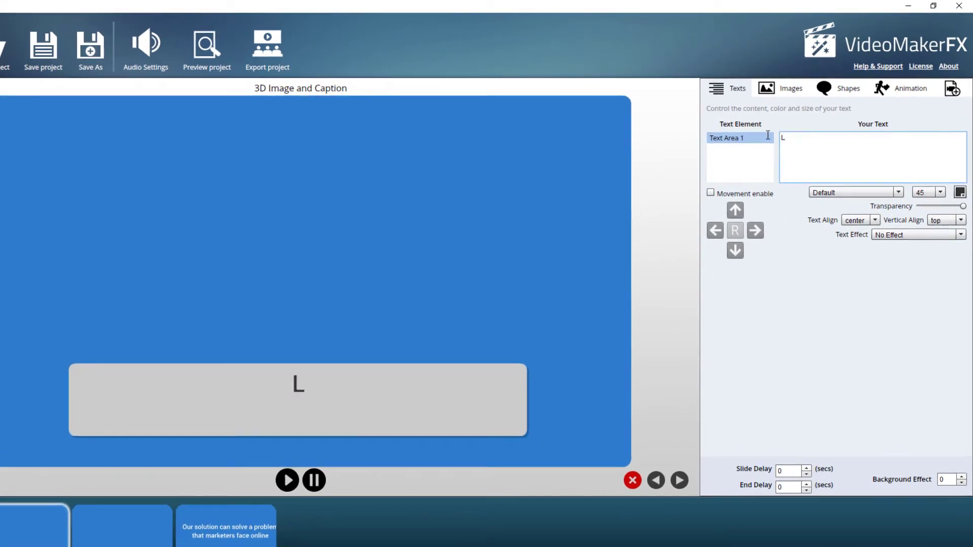
text(ook at this)
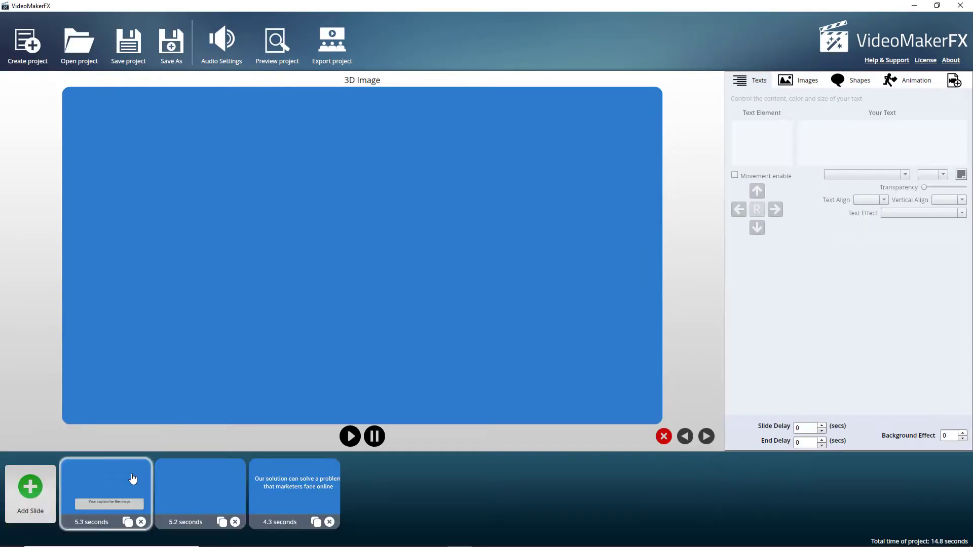
click(45, 521)
- Put the gallery's Backgrounds - Blurred Compilation 10.jpg into the first slide's Image Area 1
click(785, 81)
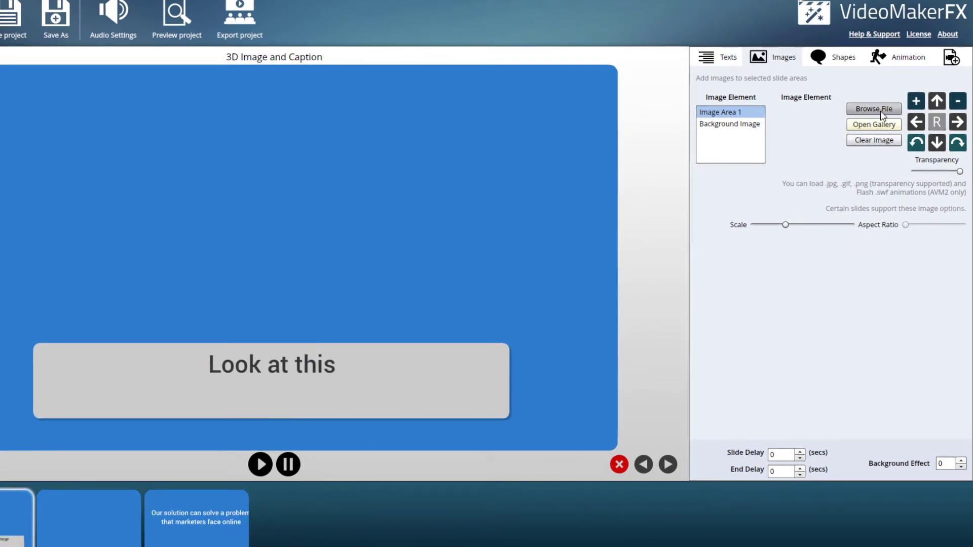
click(880, 127)
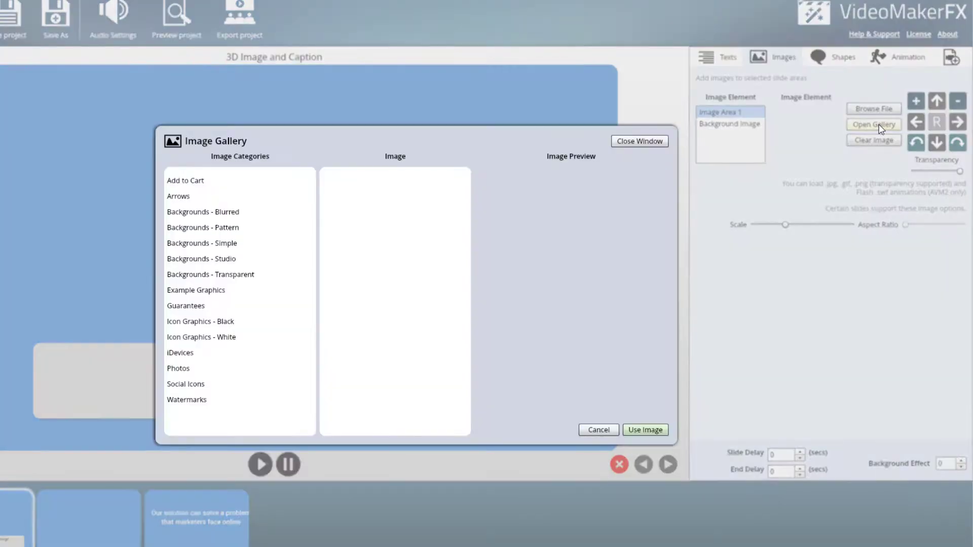
click(205, 289)
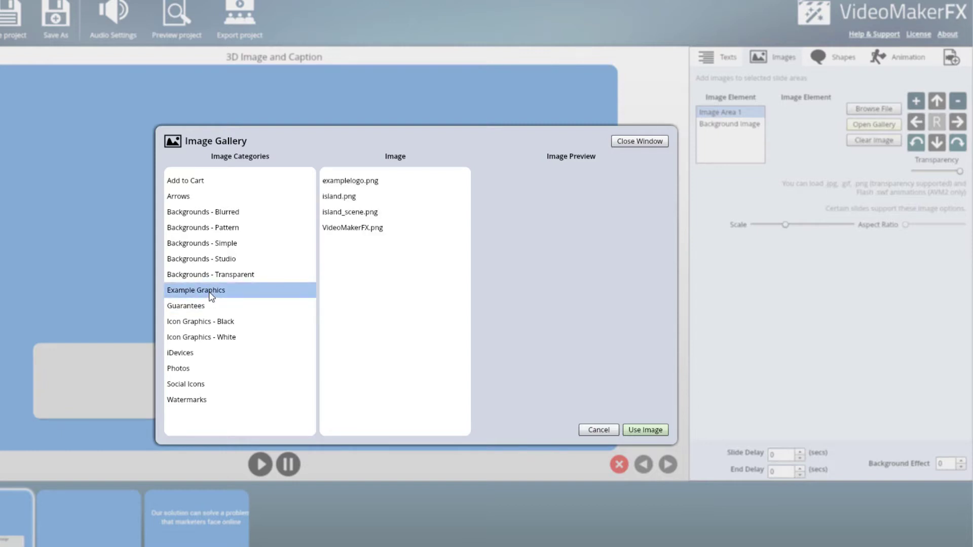
click(367, 199)
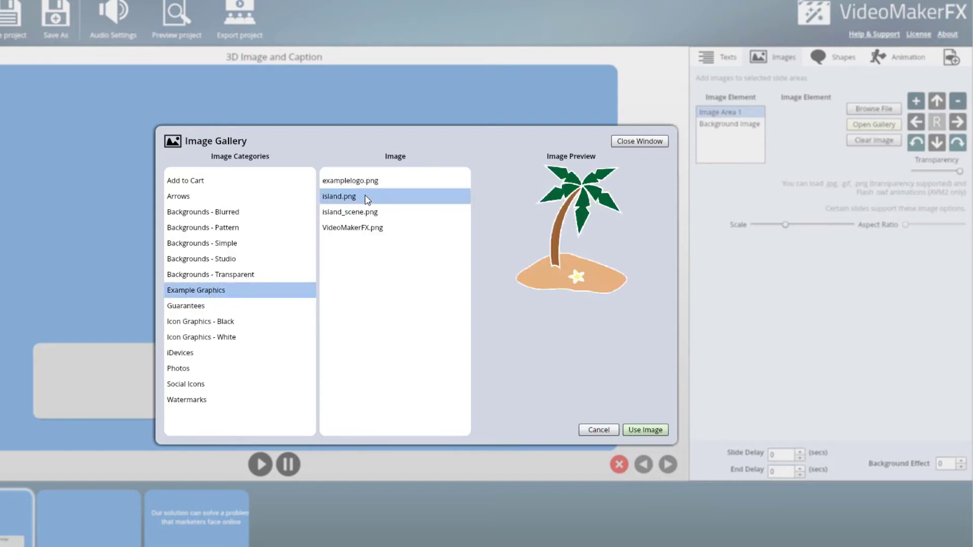
click(328, 229)
click(226, 199)
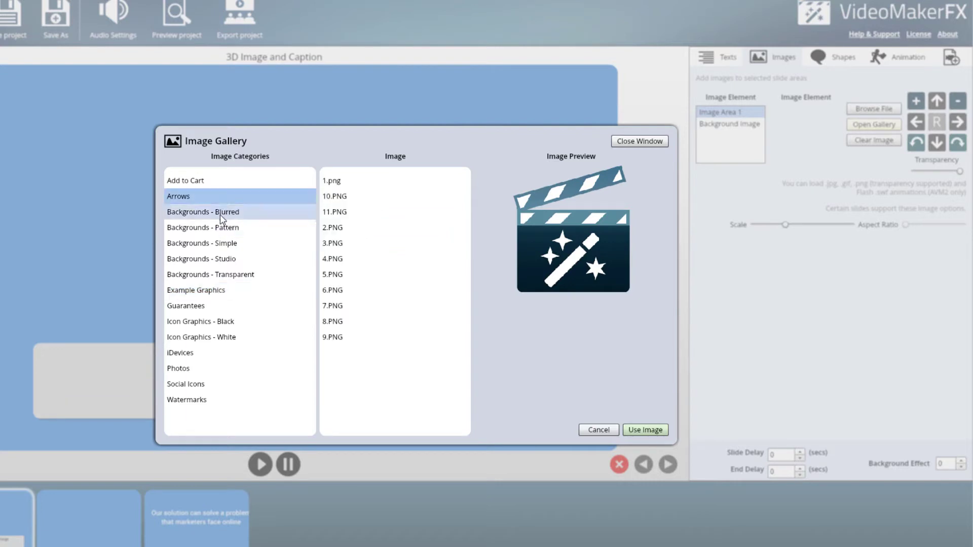
click(220, 213)
click(351, 197)
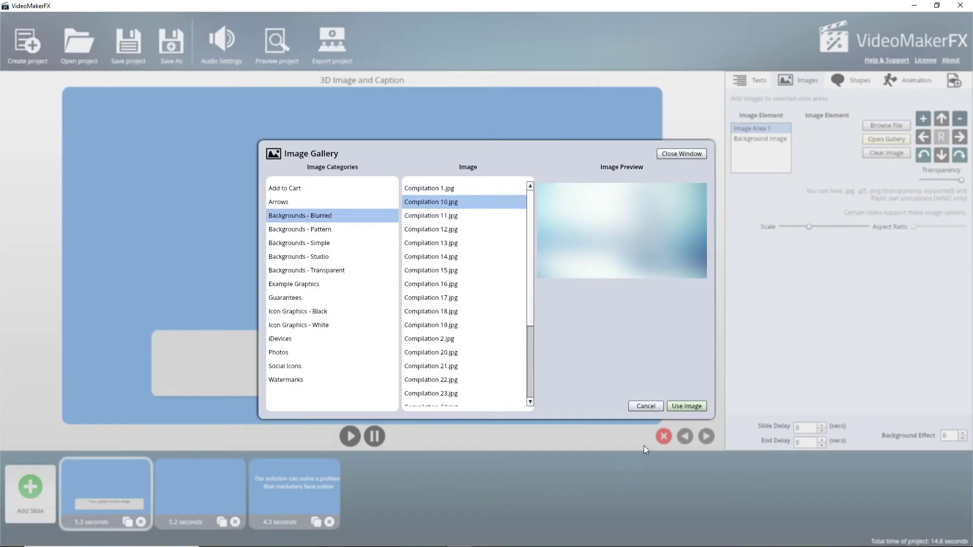
click(685, 404)
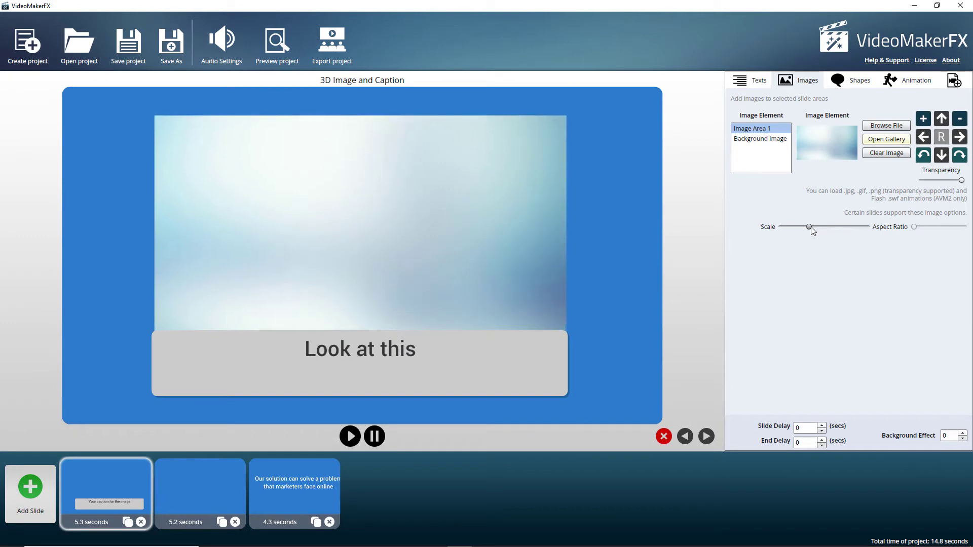
- Enlarge the first slide's blurred image to 1.10 scale behind the caption
drag(810, 228, 820, 221)
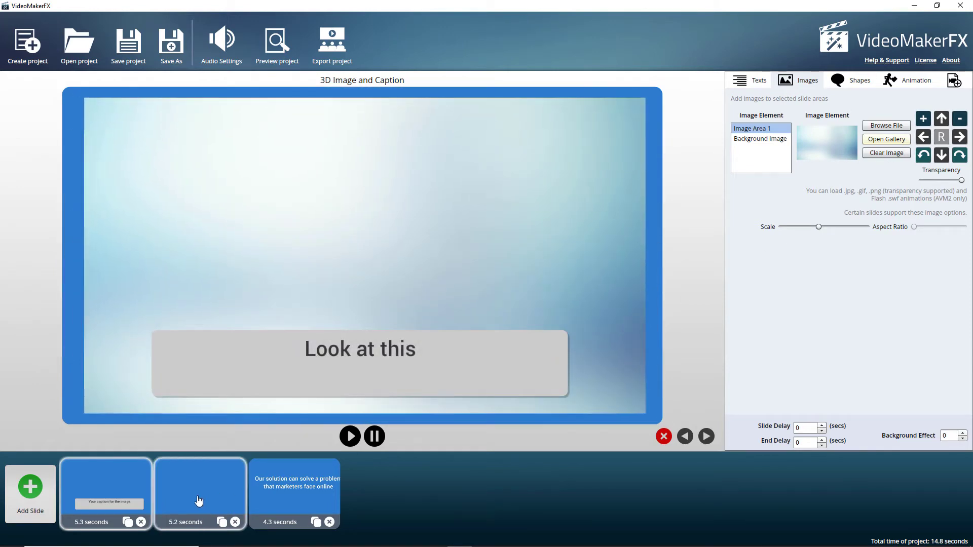
- Browse studio and transparent gallery backgrounds for the second slide's Image Area 1 without applying one
click(196, 502)
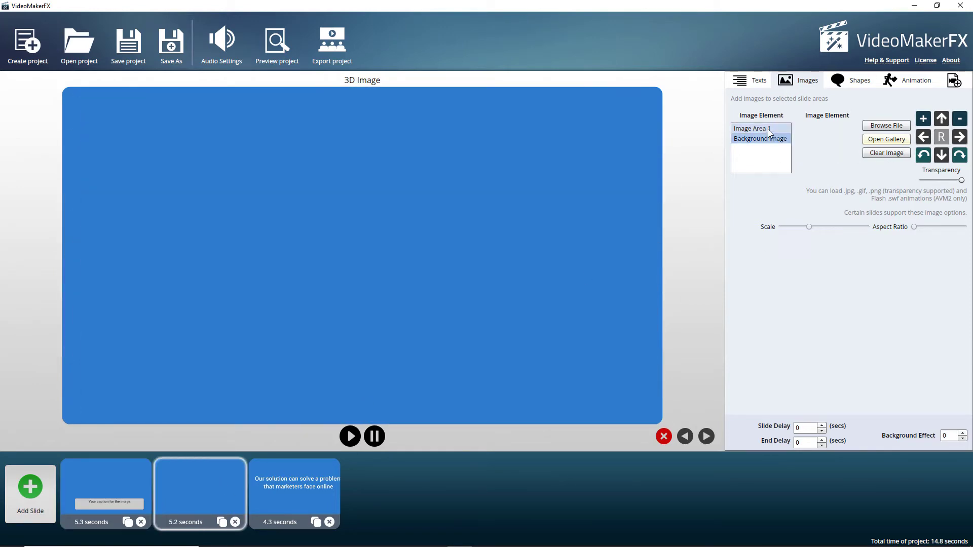
click(768, 129)
click(774, 140)
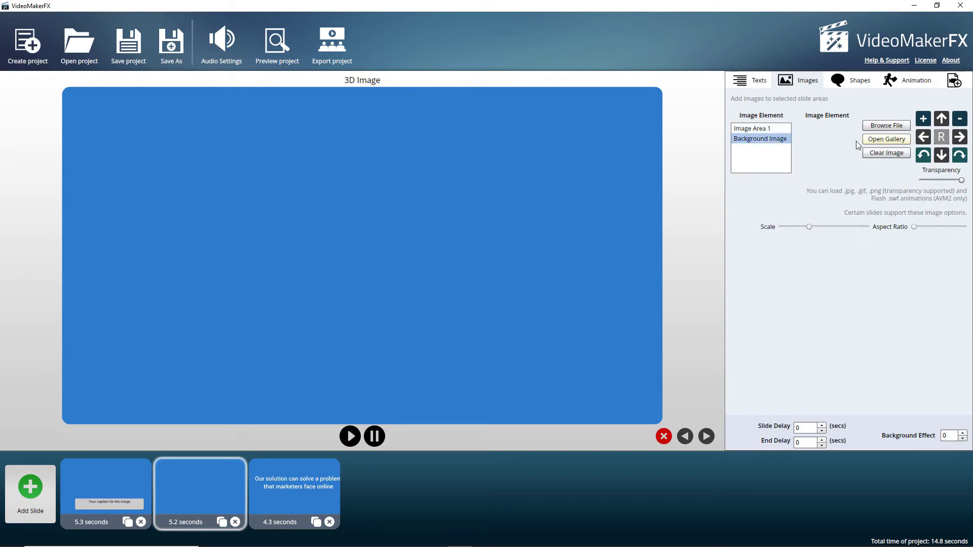
click(895, 141)
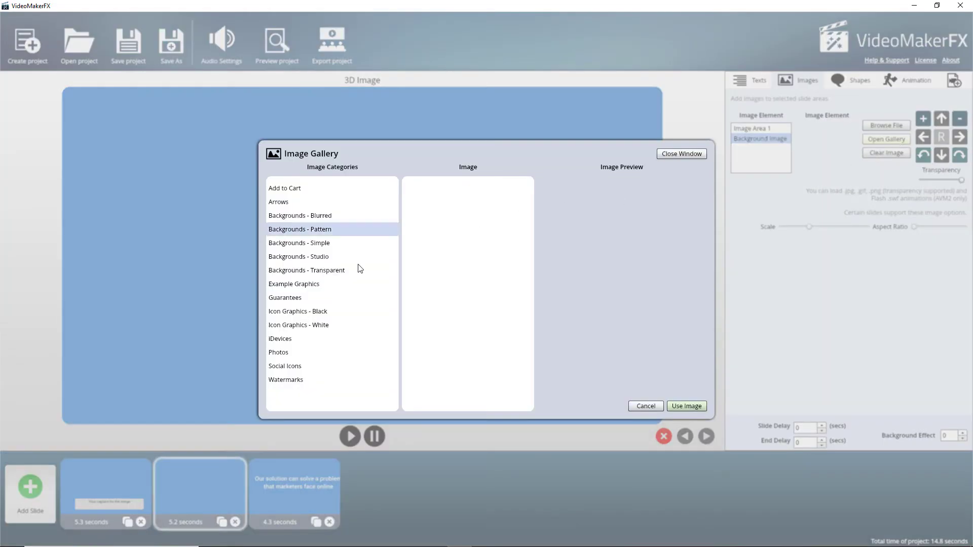
click(327, 259)
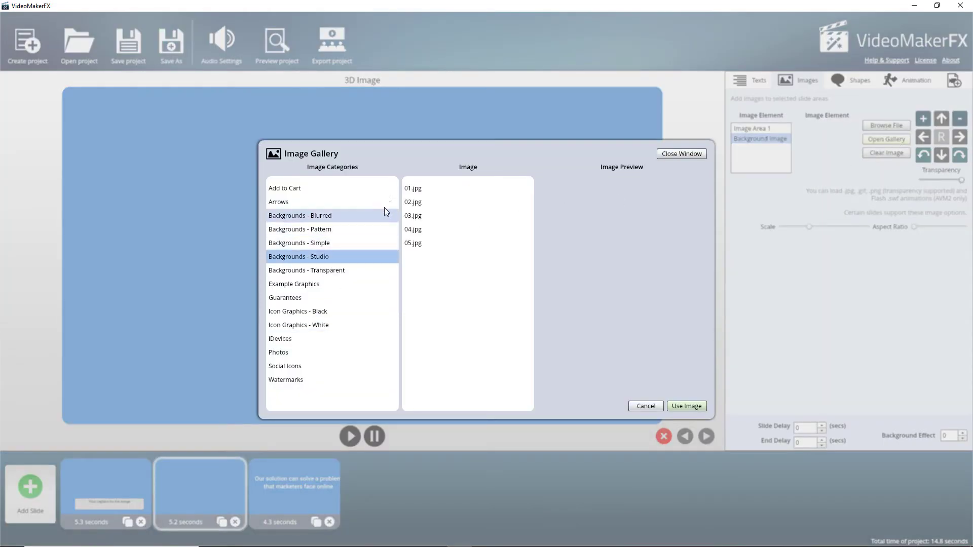
click(415, 190)
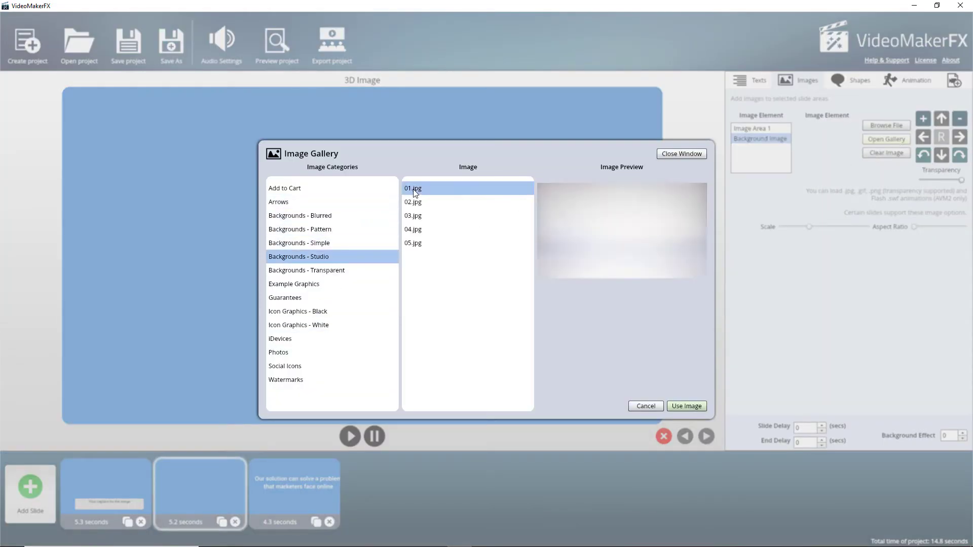
click(294, 271)
click(445, 228)
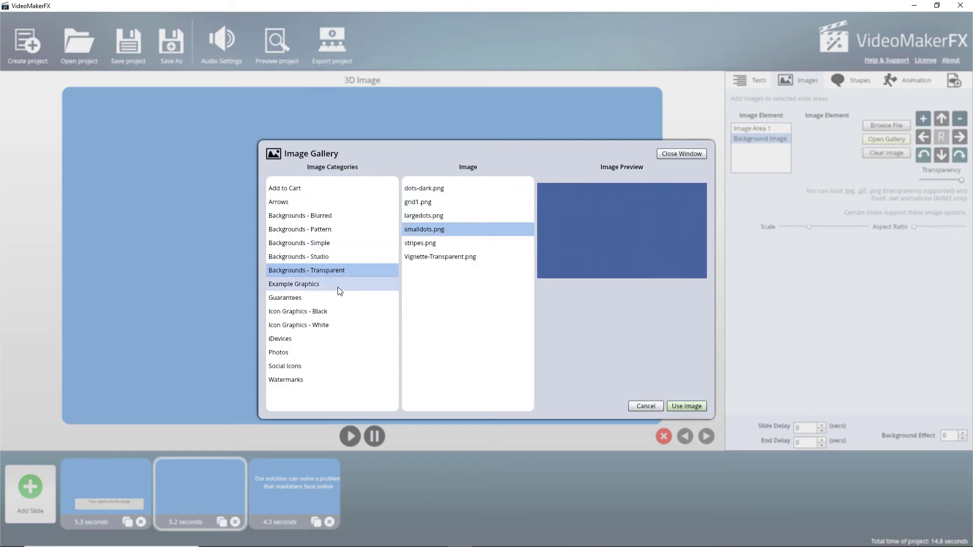
click(339, 285)
click(340, 271)
click(433, 229)
click(445, 257)
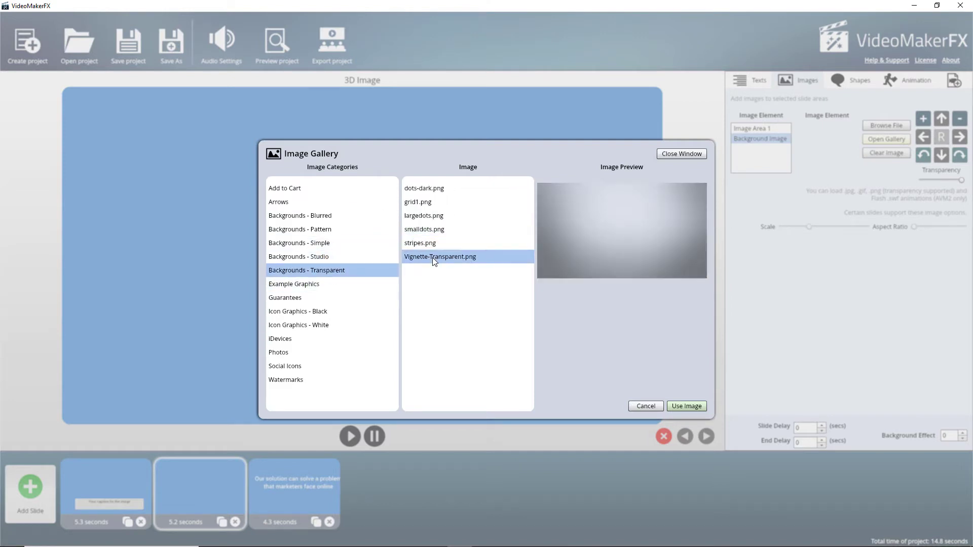
click(657, 407)
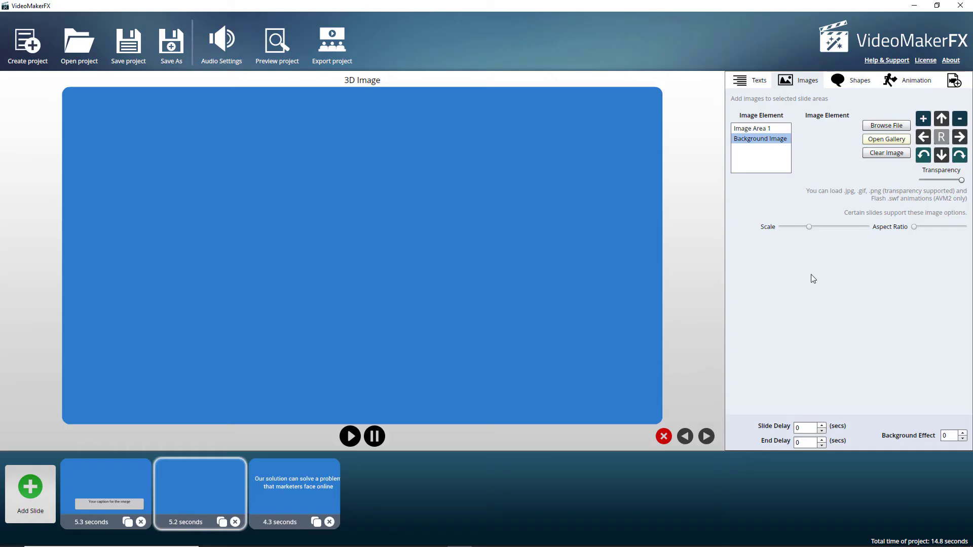
- Reopen the second slide's image gallery and highlight the blurred Compilation 11.jpg
click(106, 487)
click(886, 139)
key(Escape)
click(201, 486)
click(886, 139)
click(446, 213)
- Apply Compilation 11.jpg to the second slide and select its Shape BG element
click(671, 406)
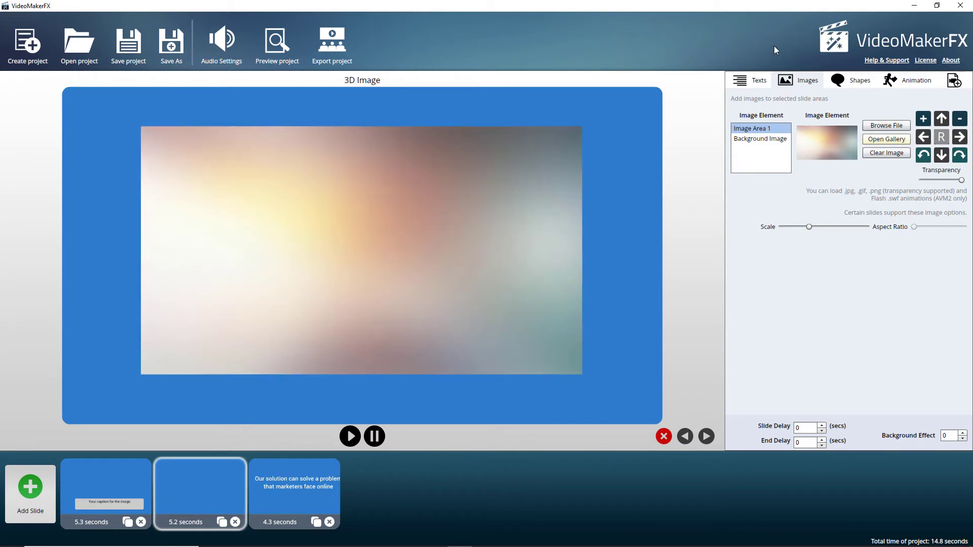
click(852, 81)
click(755, 114)
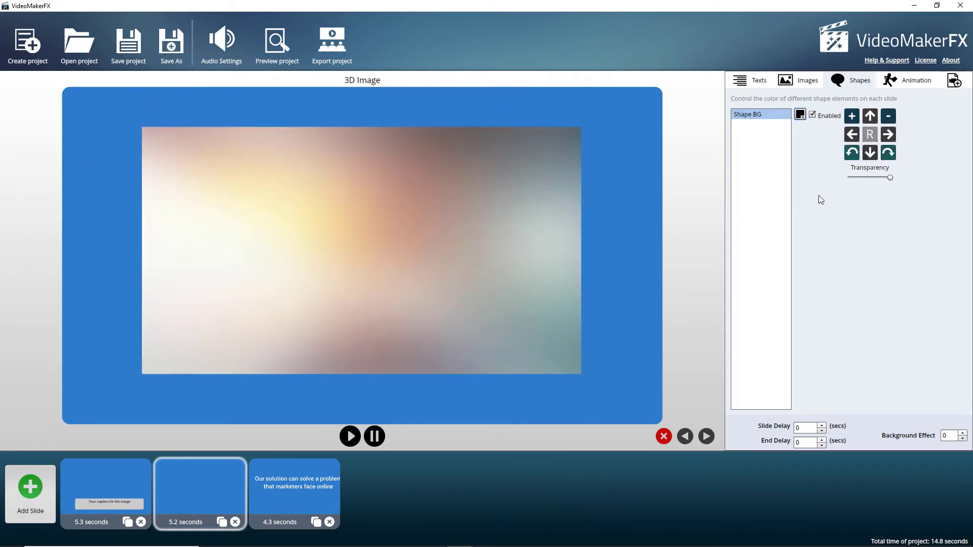
- Step the second slide's Animation 1 up to the vertical light-stripes background
click(907, 80)
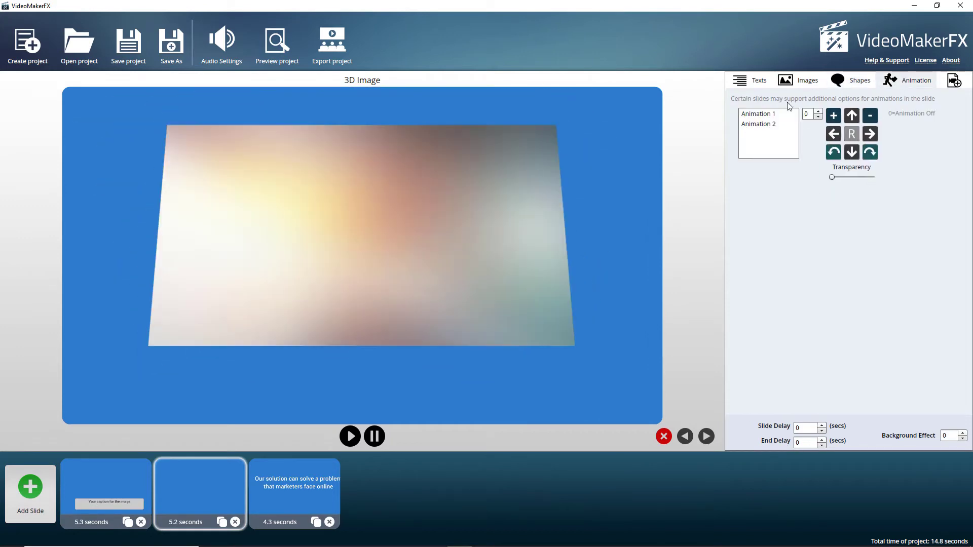
click(784, 114)
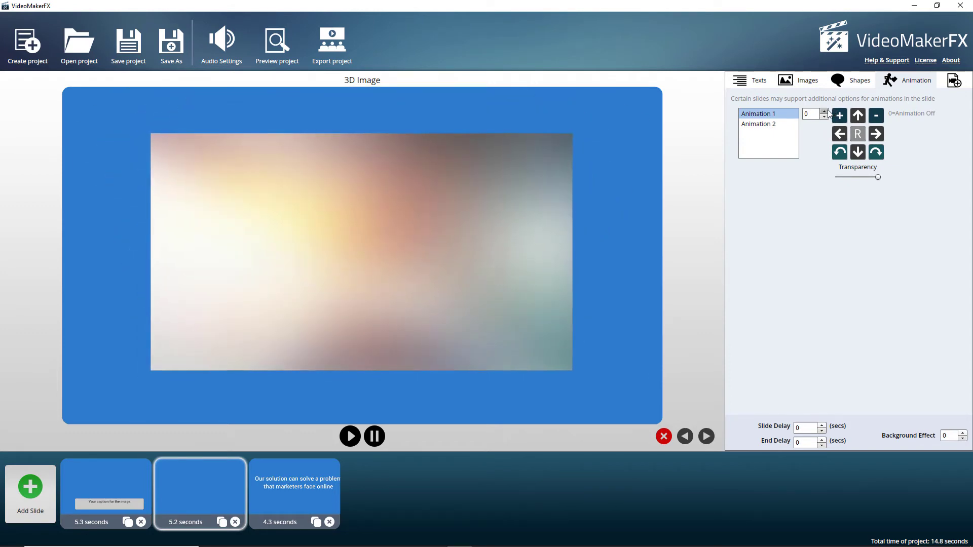
click(825, 111)
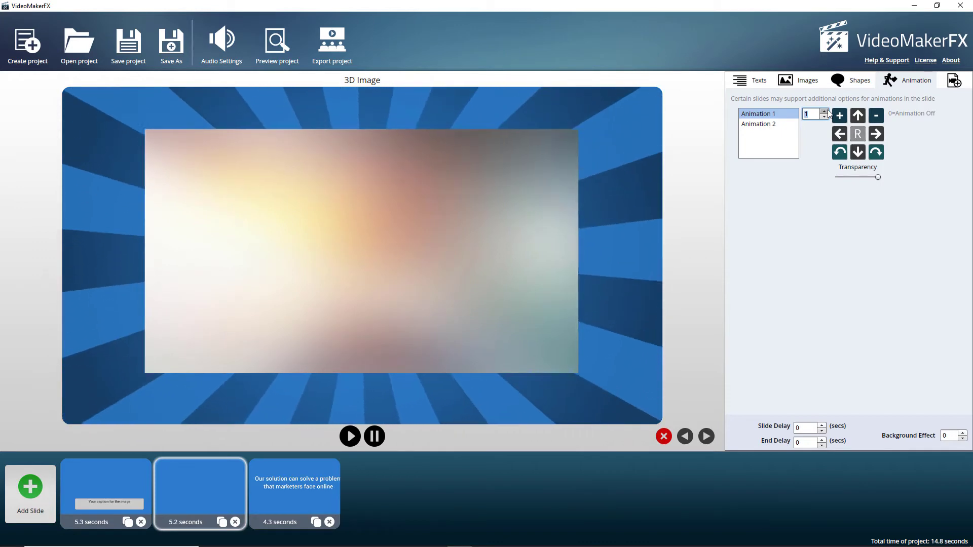
click(824, 112)
click(825, 112)
click(825, 112)
click(825, 111)
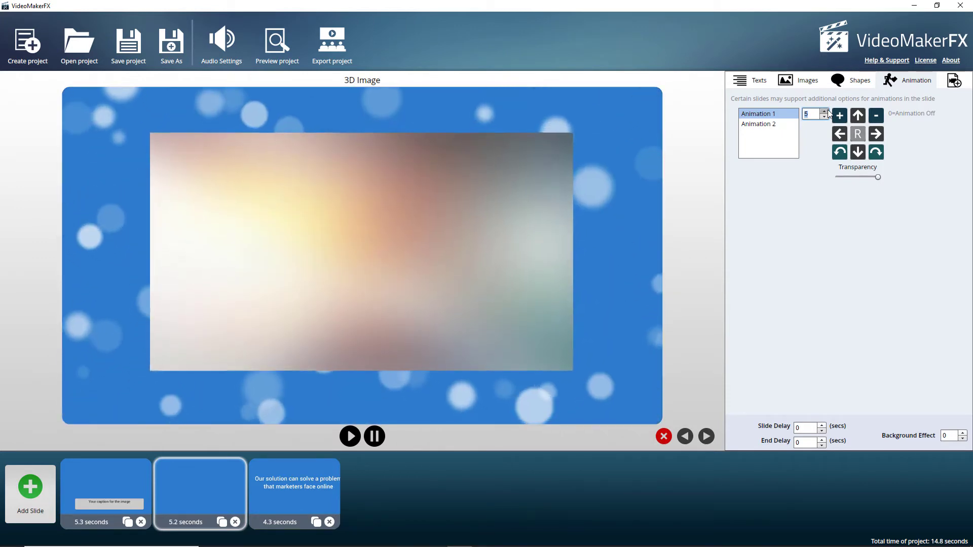
click(825, 112)
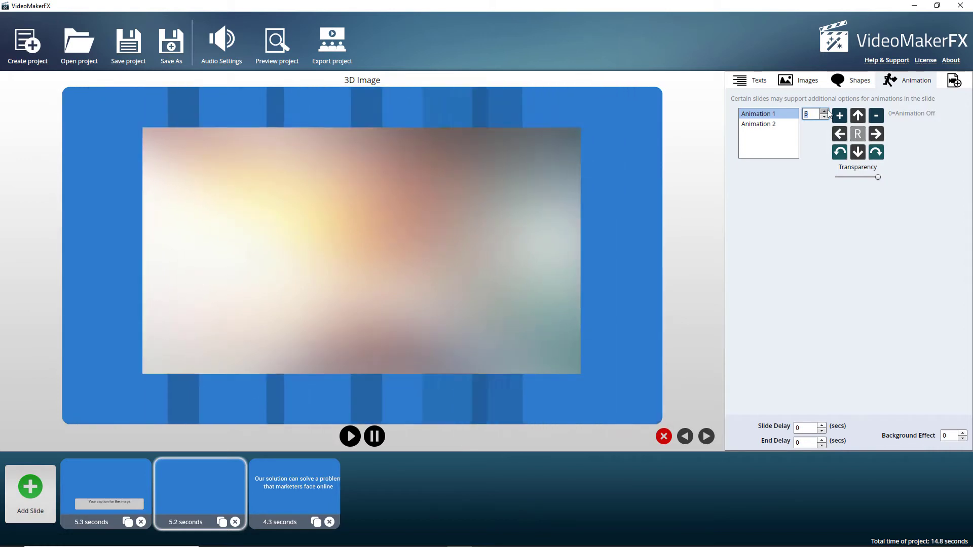
- Clear the picture from the second slide's Image Area 1, leaving only the stripes
click(798, 81)
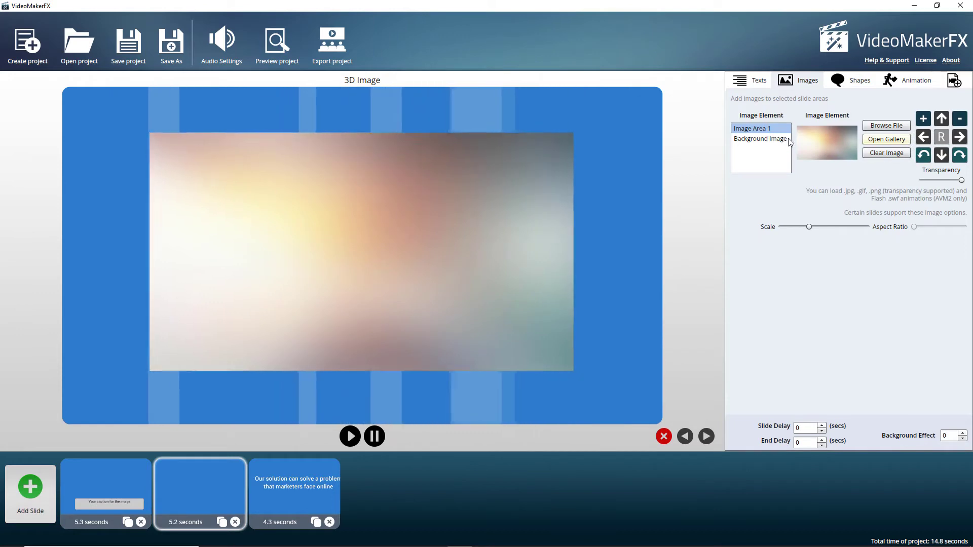
click(903, 153)
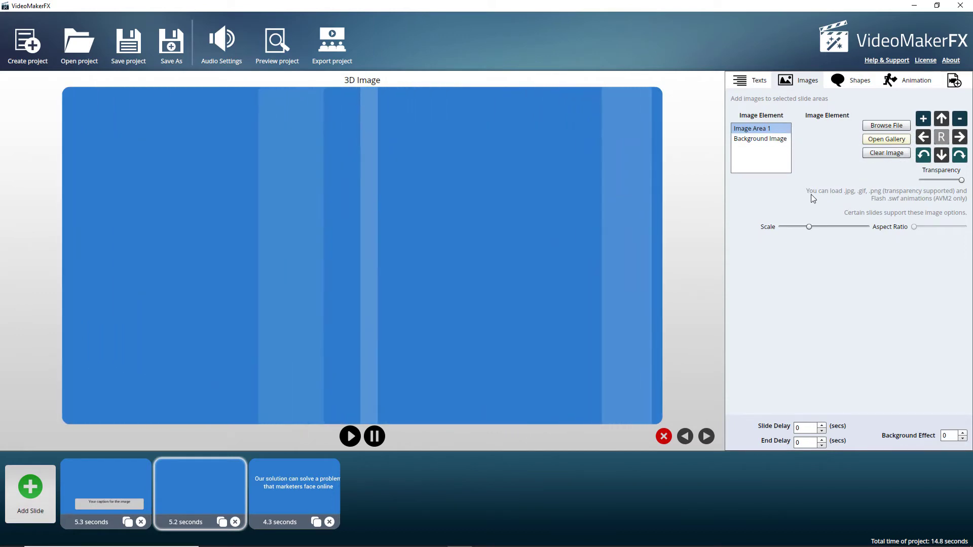
click(750, 80)
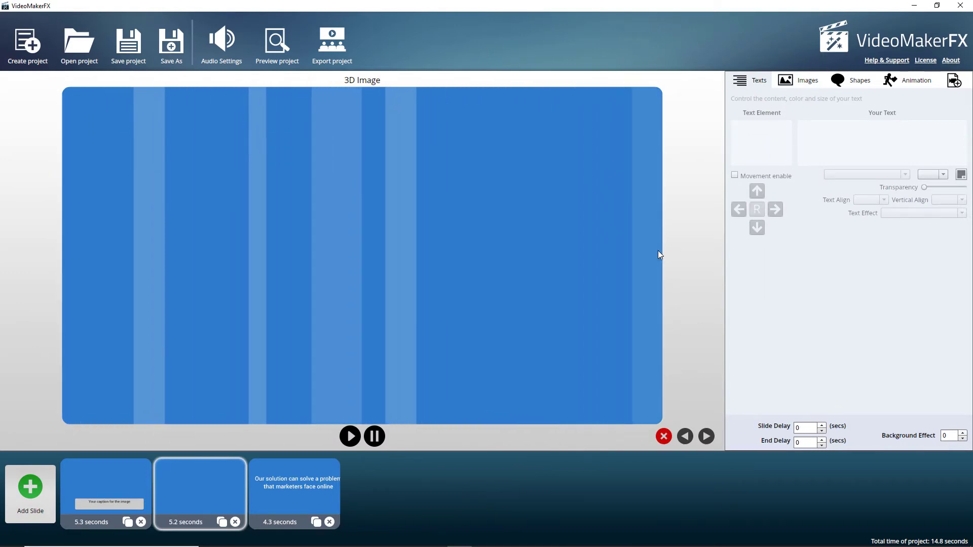
- Replace the third slide's headline text with 'Wow what a great video'
click(123, 475)
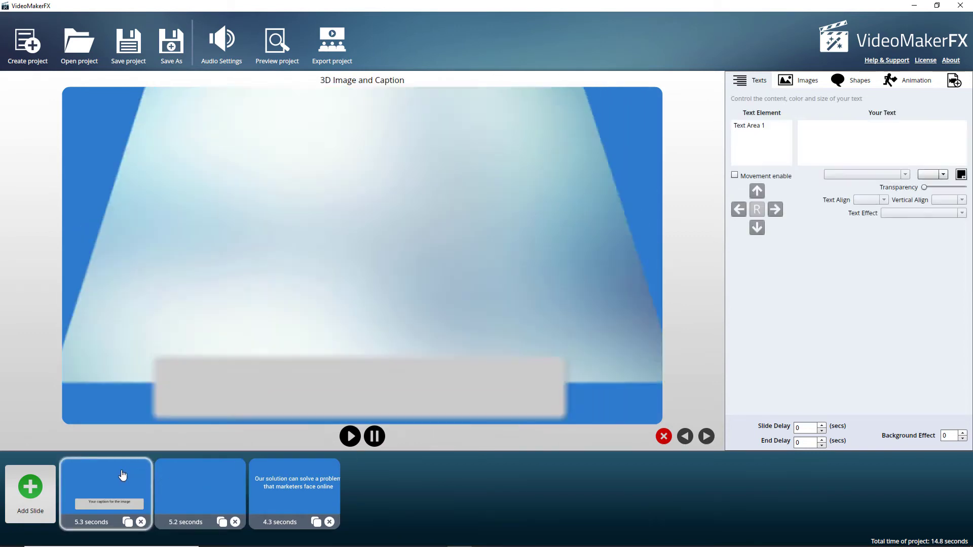
click(200, 489)
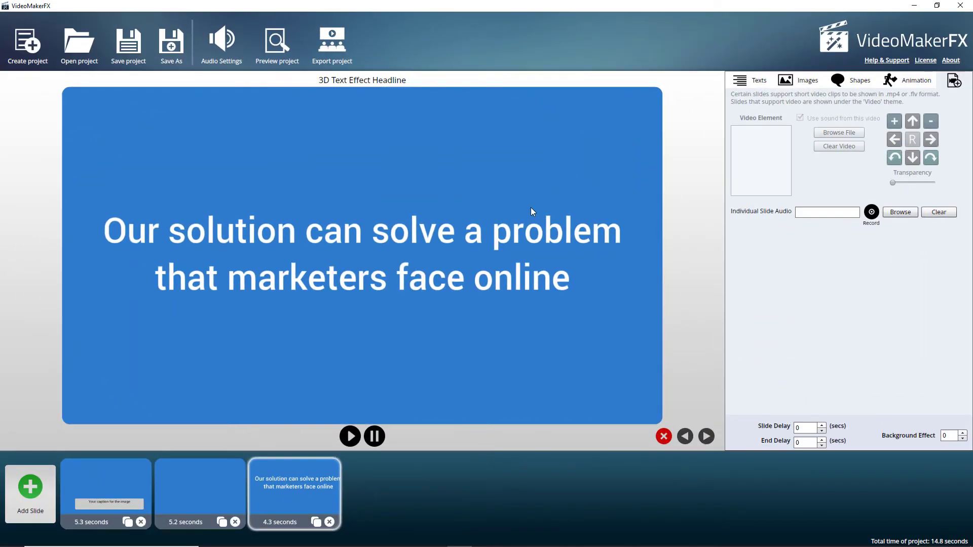
click(754, 80)
double_click(821, 126)
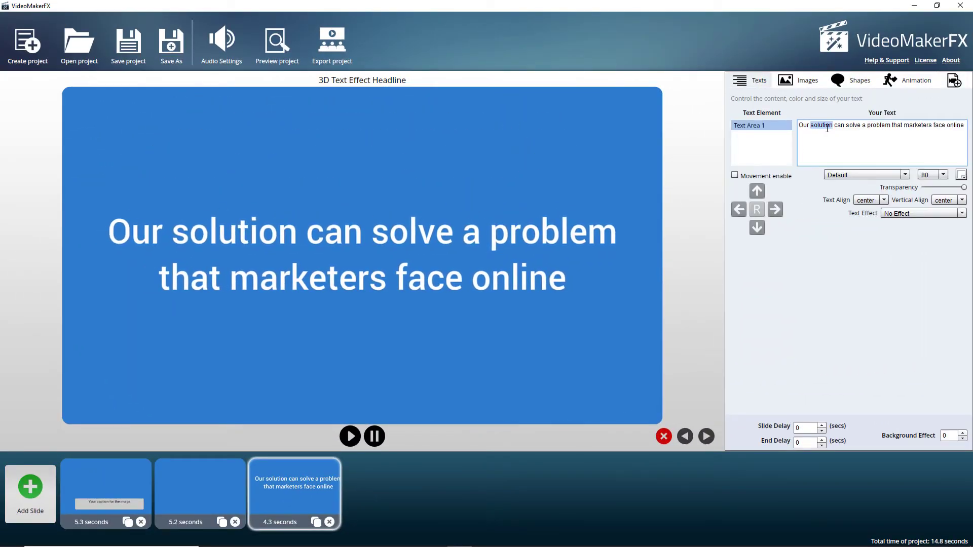
key(ctrl+a)
text(Wow )
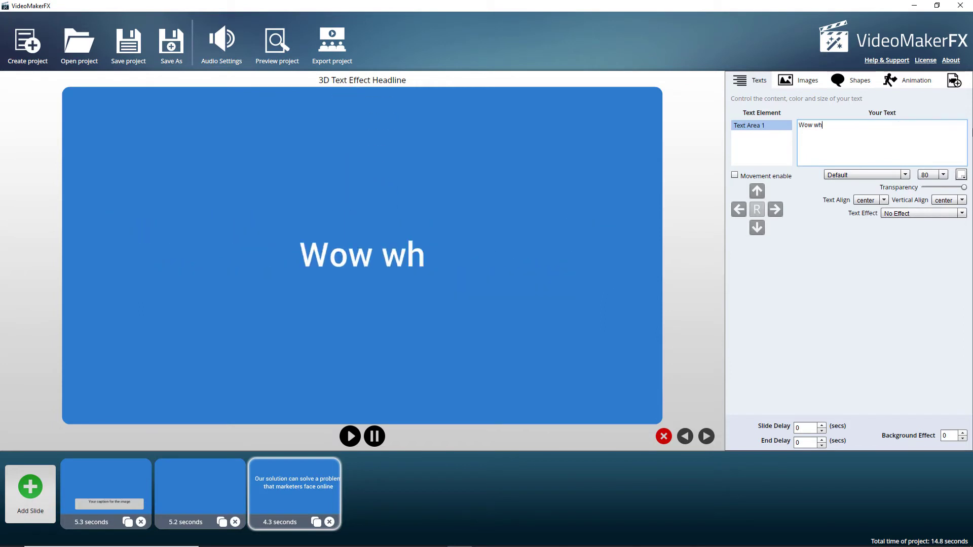
text(what a gre)
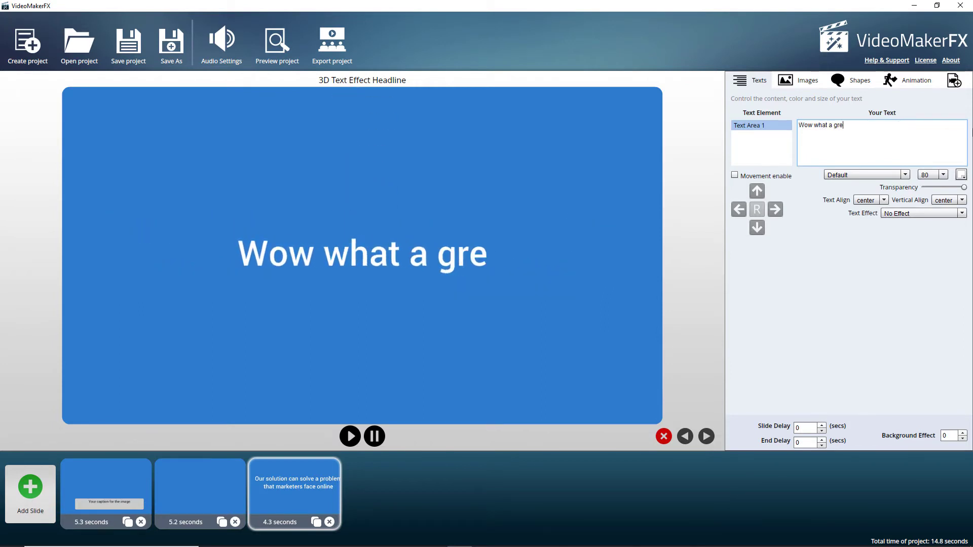
text(at video)
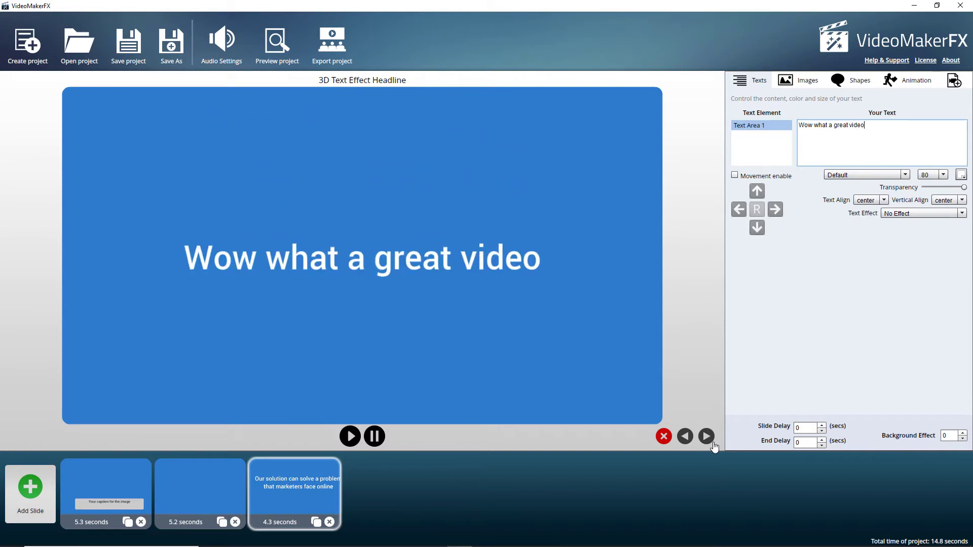
- Duplicate slide 2, delete the copy, and preview the three-slide, 14.8-second project
click(220, 523)
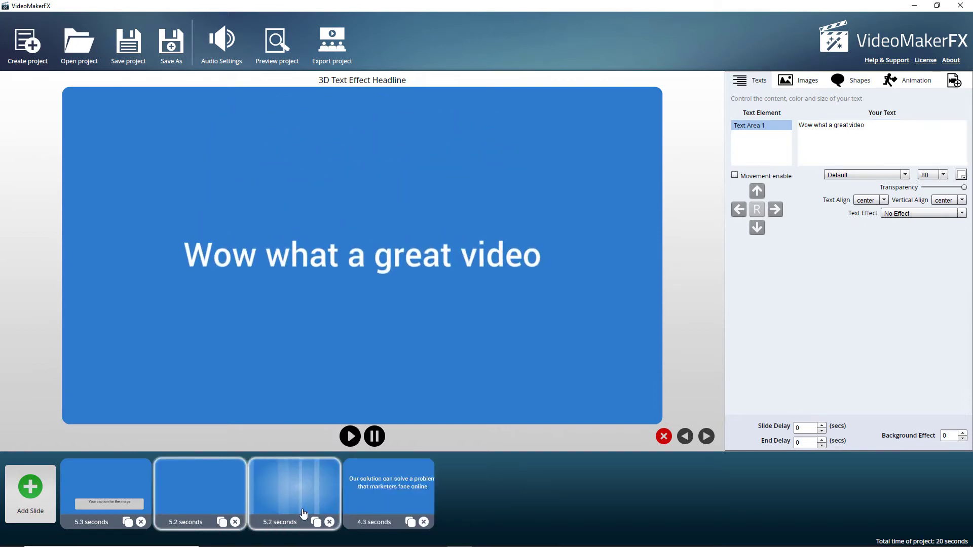
click(329, 522)
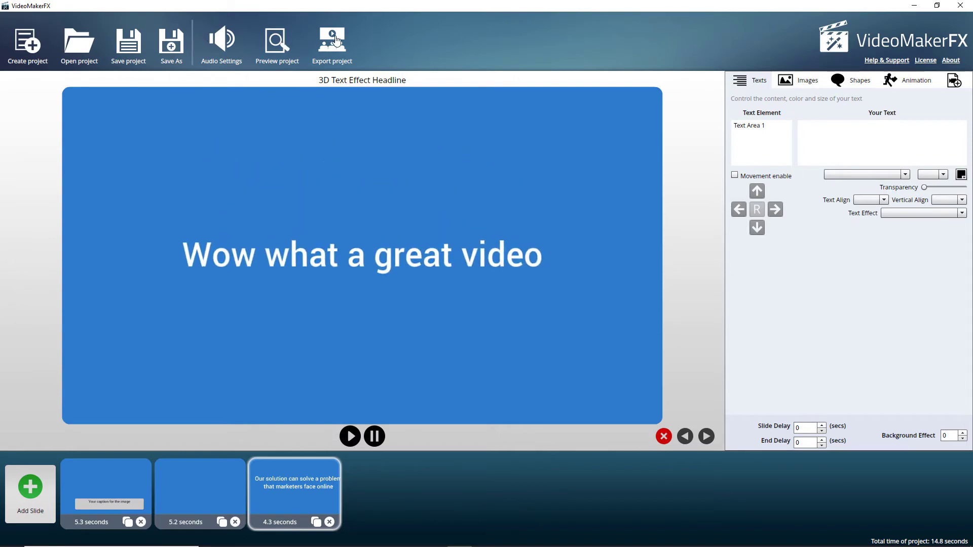
click(278, 43)
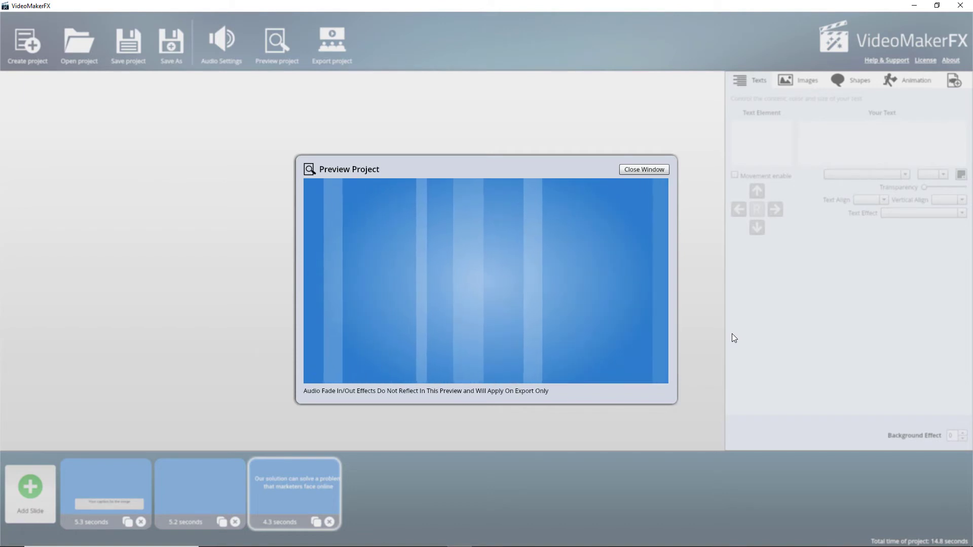
- Close the preview and confirm the export settings: 1280 x 720 (HD) size, Average quality
click(644, 169)
click(343, 37)
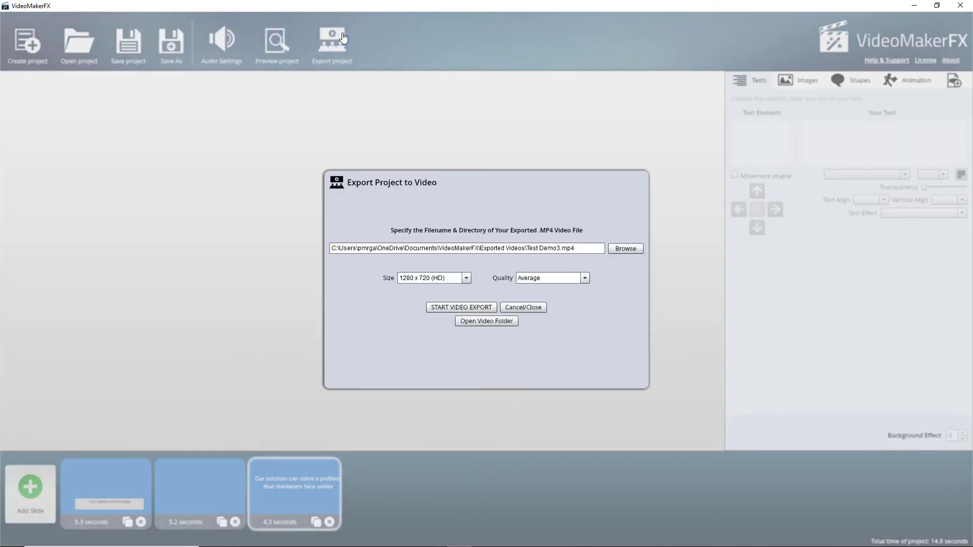
click(465, 278)
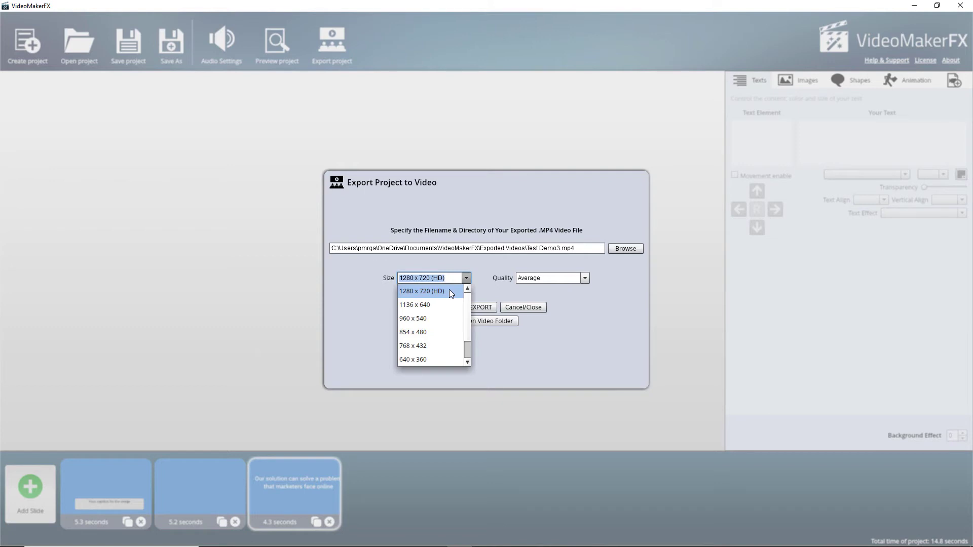
click(449, 291)
click(585, 278)
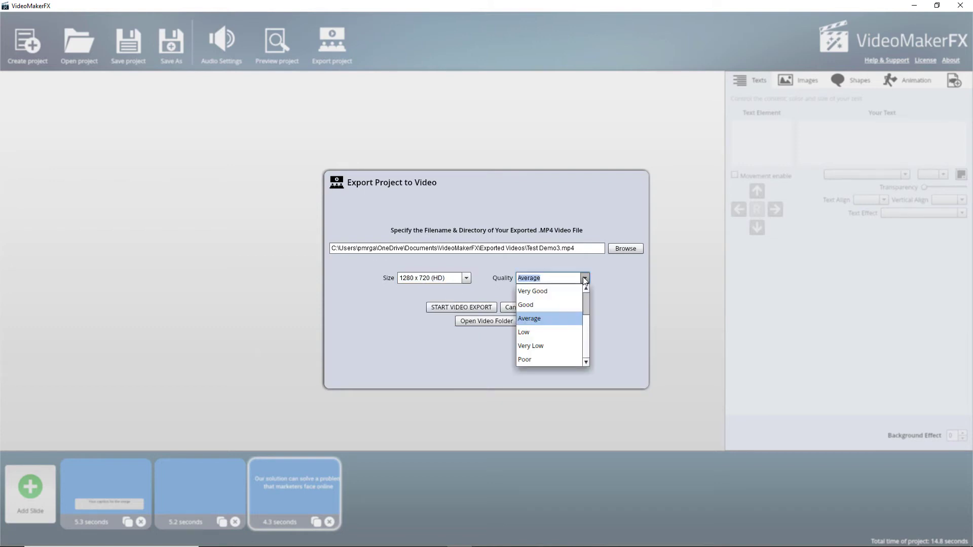
click(584, 278)
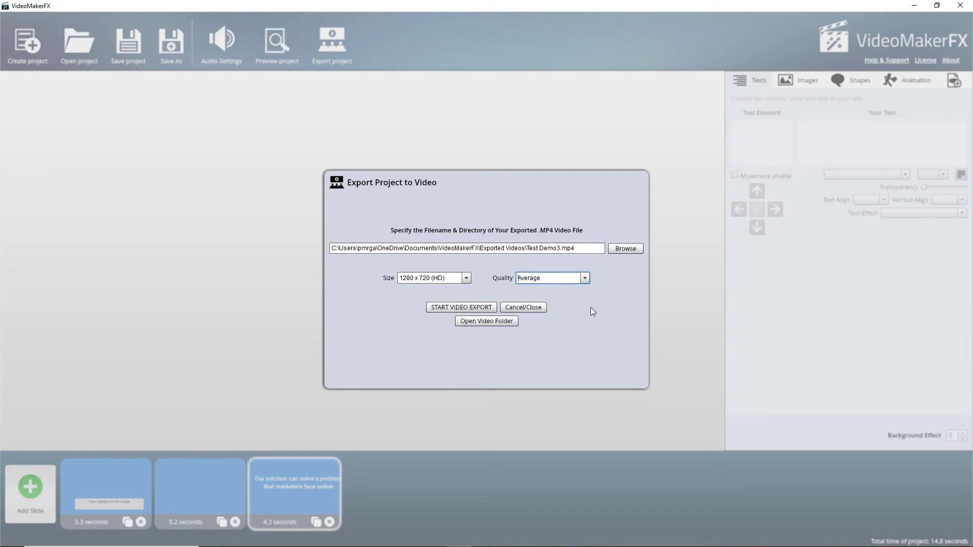
- Cancel the export, start a new empty project, and bring up the Add Slide picker
click(519, 308)
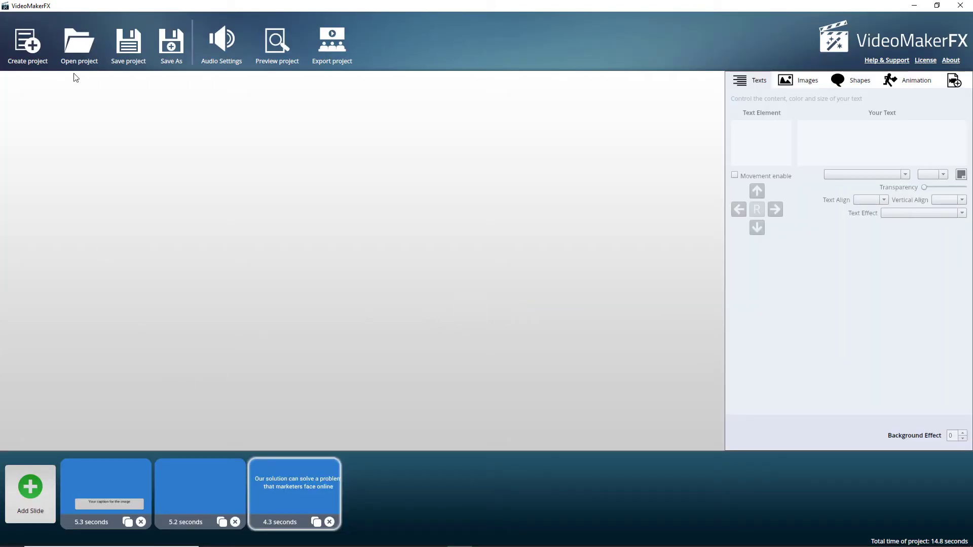
click(32, 42)
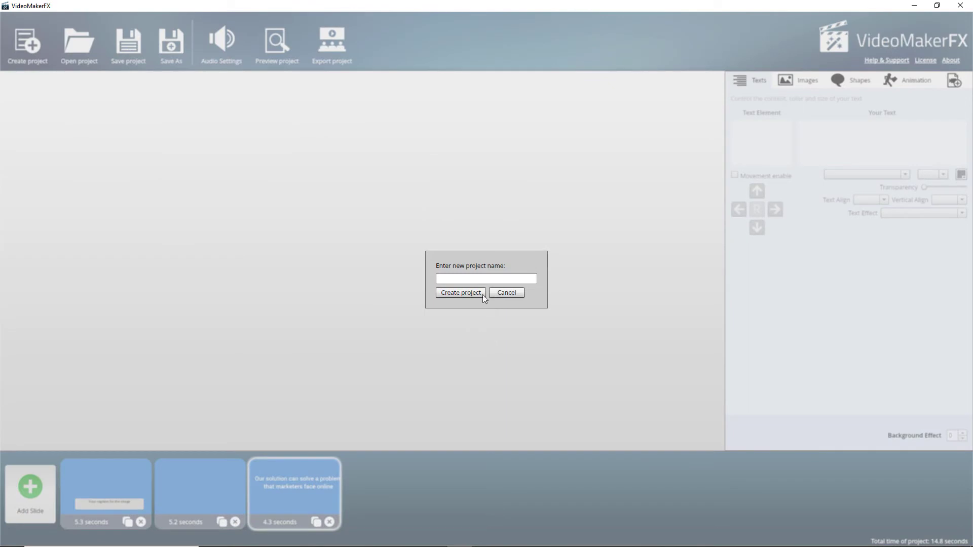
click(473, 293)
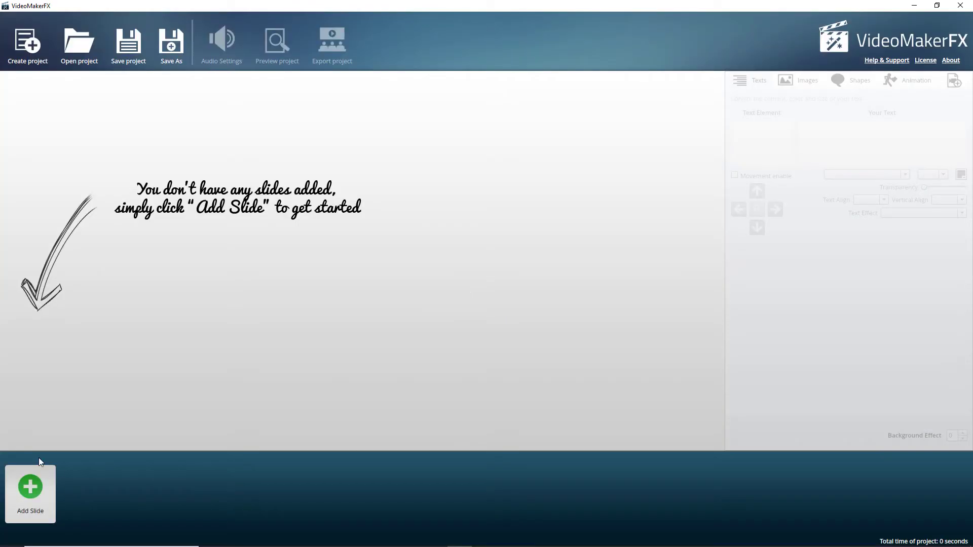
click(30, 489)
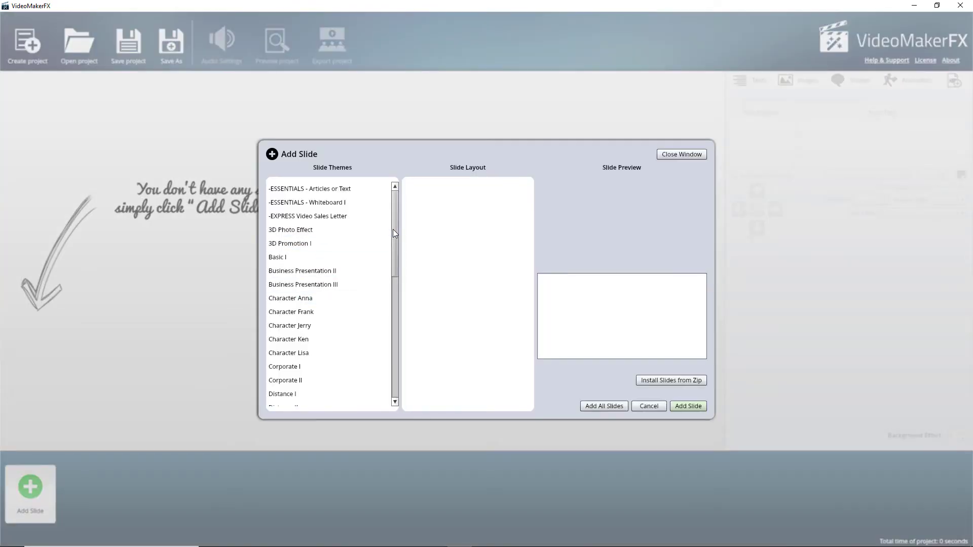
drag(394, 231, 642, 372)
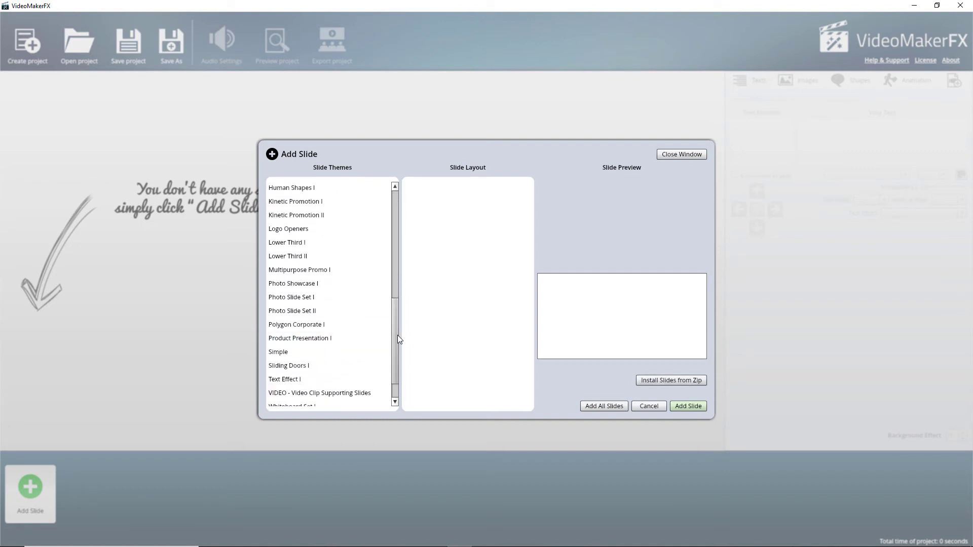
drag(396, 333, 391, 363)
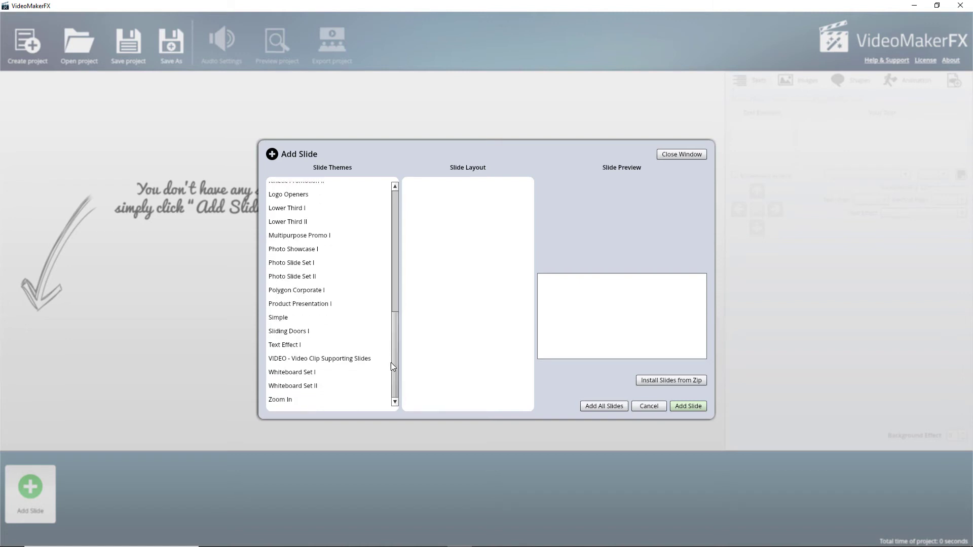
- Preview Whiteboard Set I slides 1 through 7
click(309, 374)
click(441, 188)
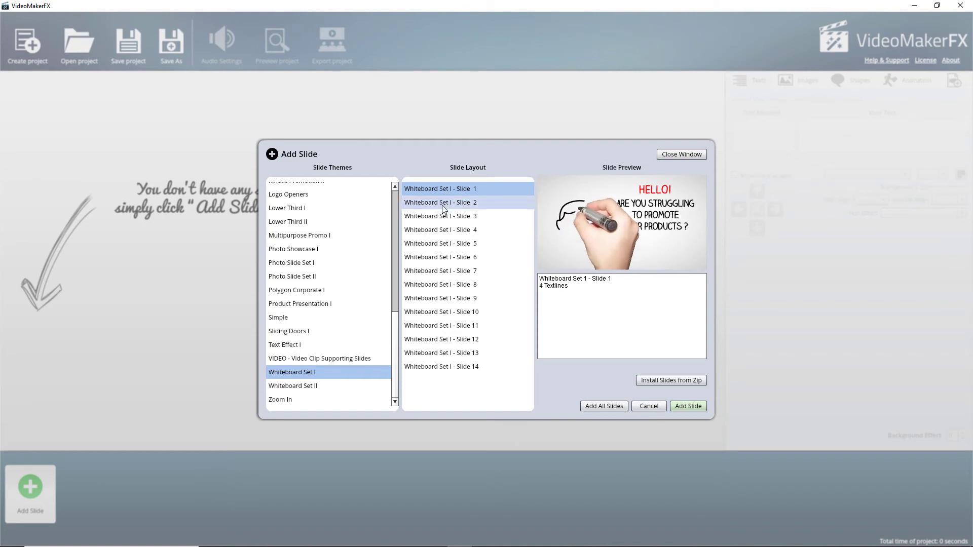
click(441, 205)
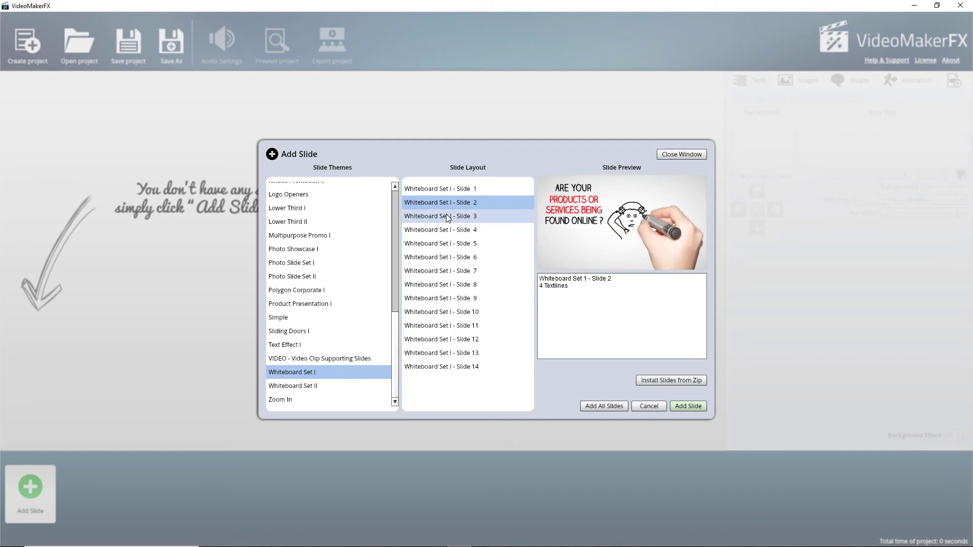
click(448, 217)
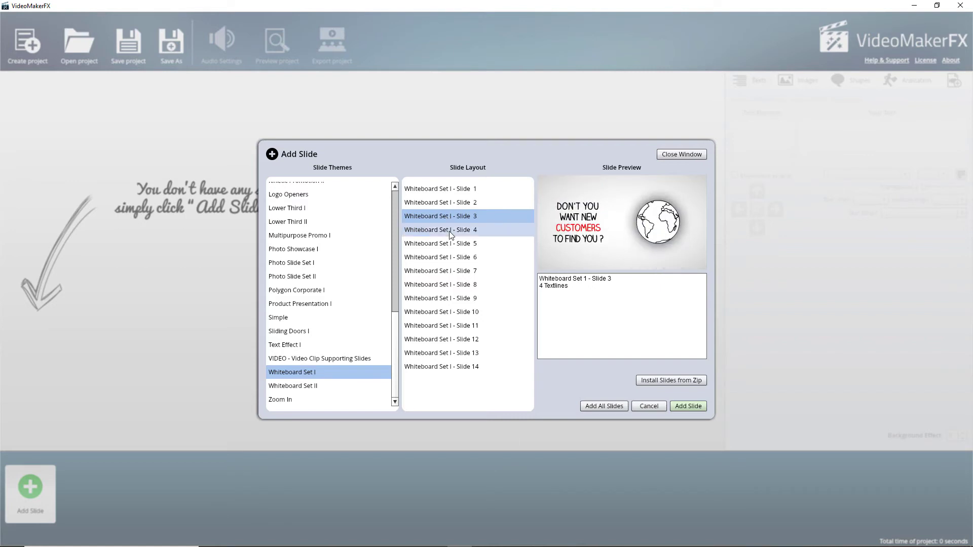
click(449, 232)
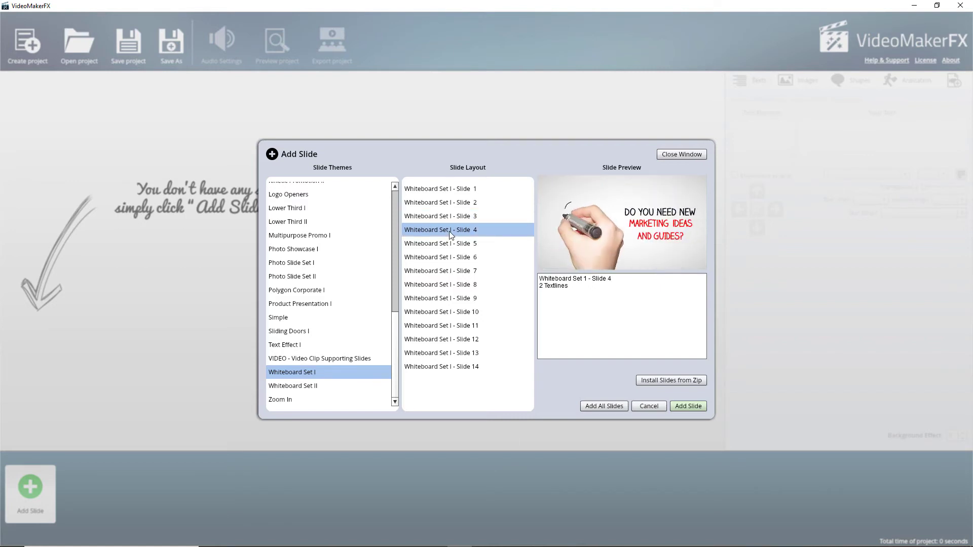
click(450, 243)
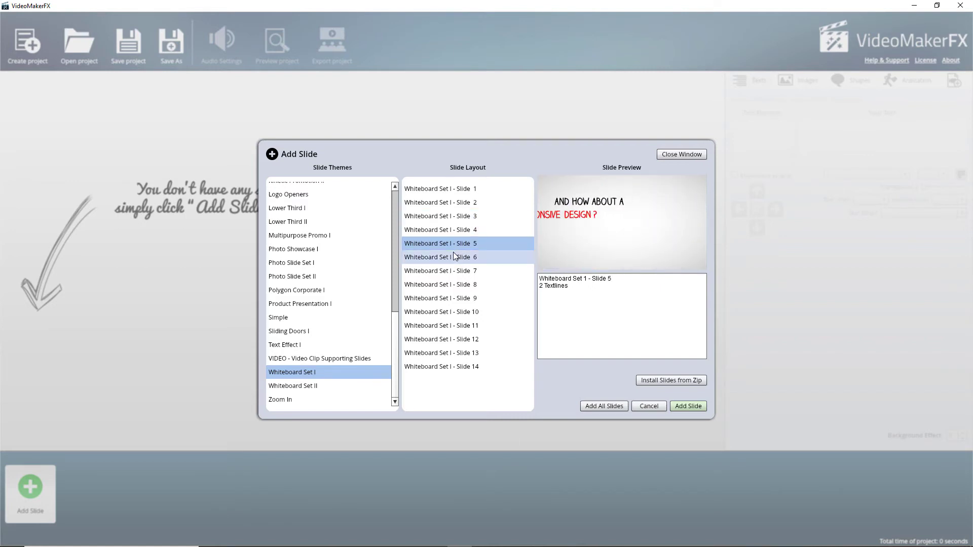
click(453, 253)
click(459, 270)
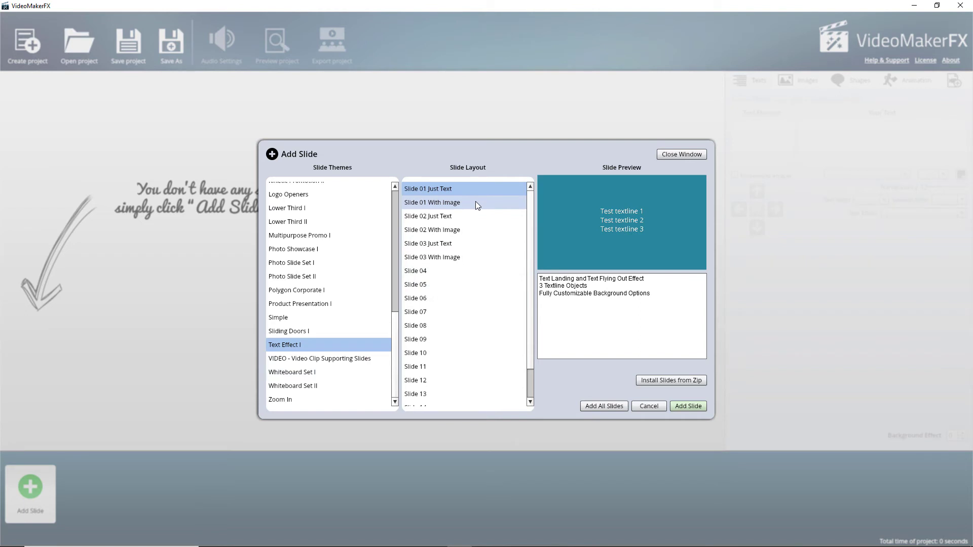
- Preview the Slide 01 With Image through Slide 04 layouts, Just Text and With Image
click(475, 203)
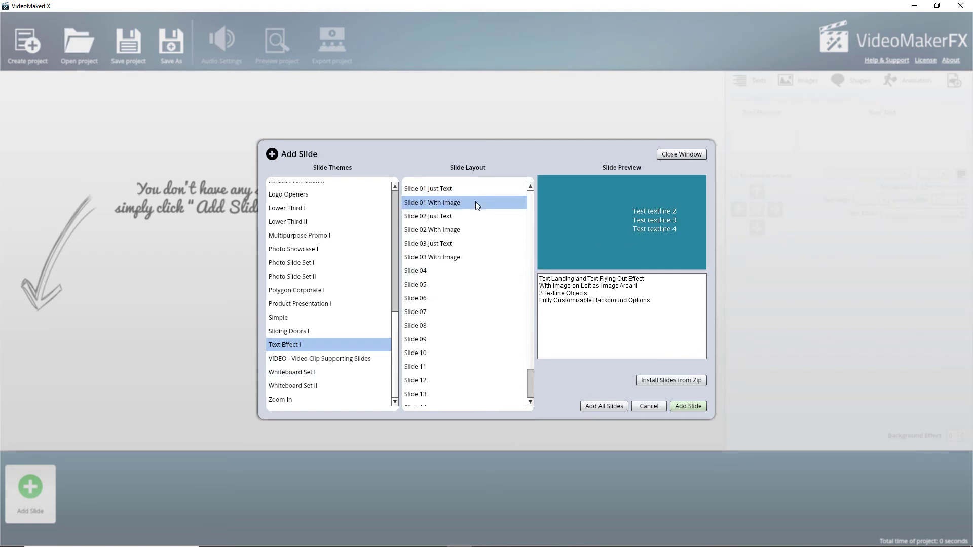
click(473, 215)
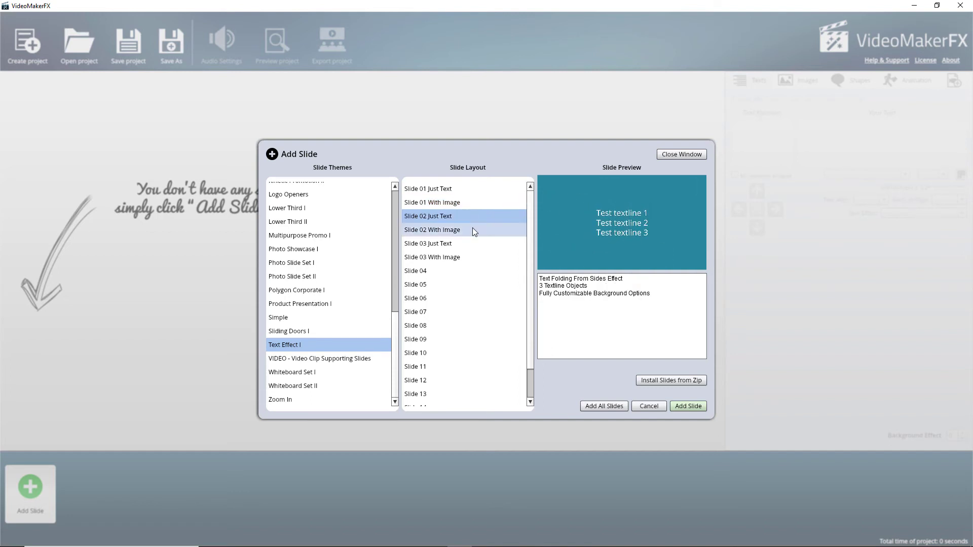
click(472, 229)
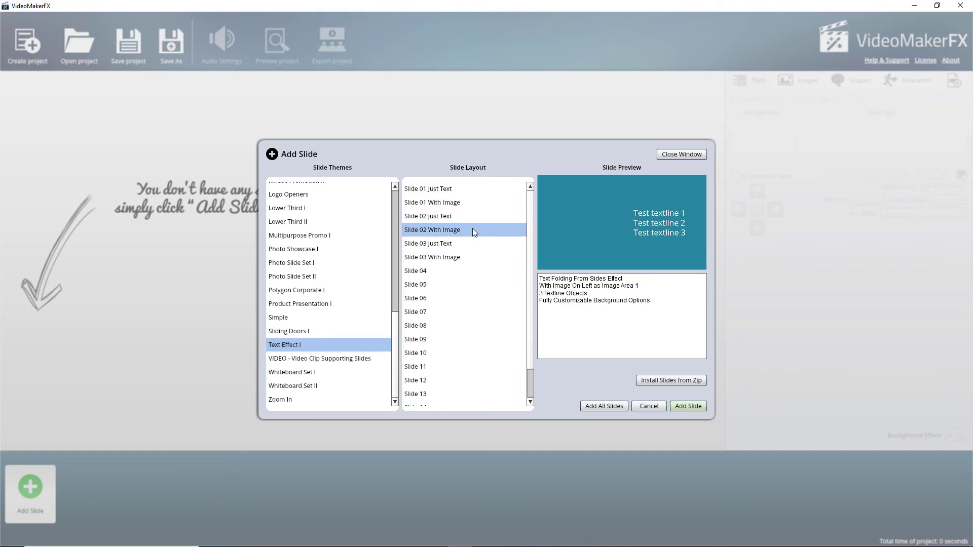
click(473, 244)
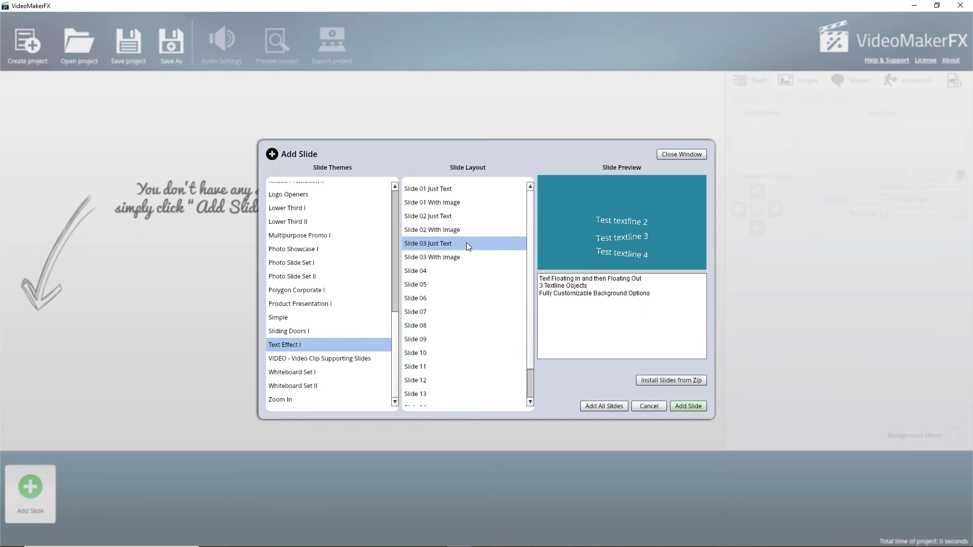
click(460, 259)
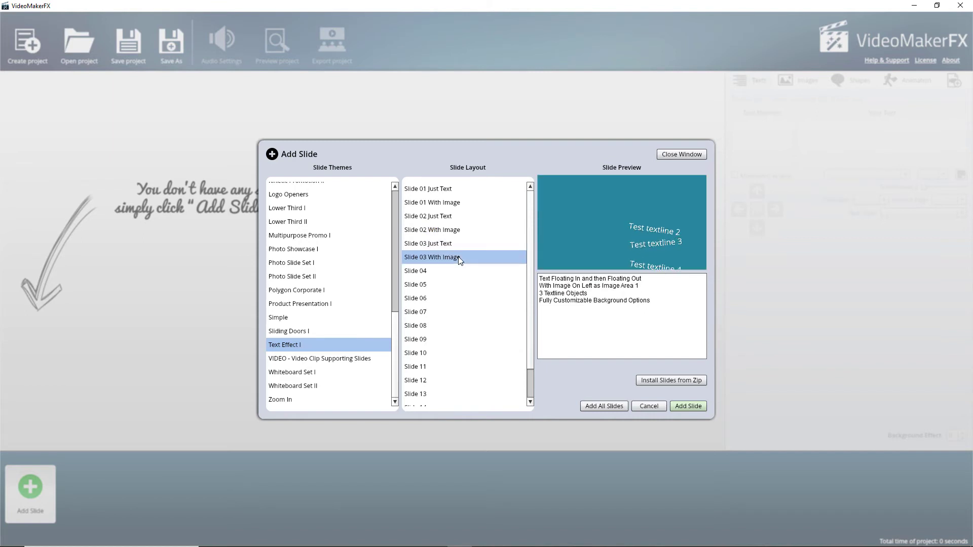
click(454, 269)
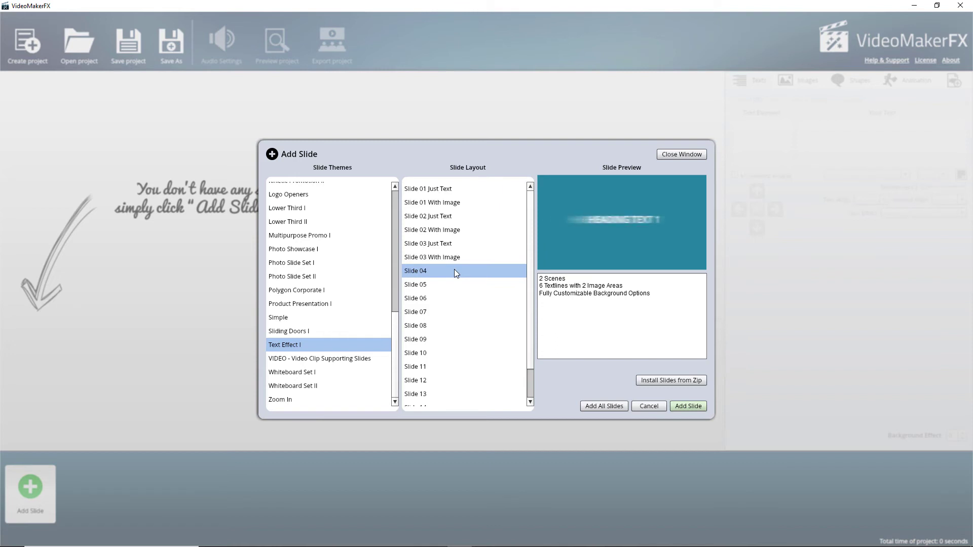
- Preview Polygon Corporate I slides 2-4 and the Lower Third 1 Left layout
click(296, 290)
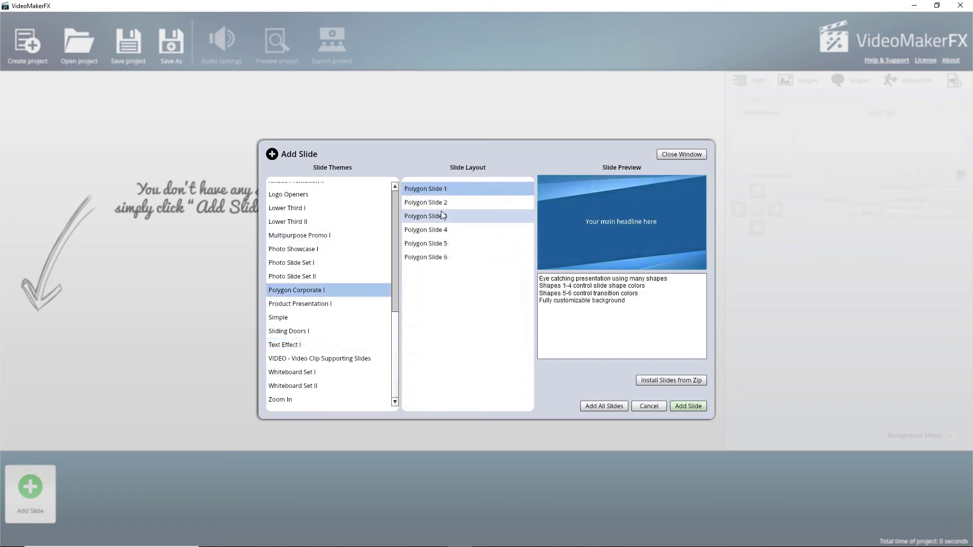
click(440, 202)
click(428, 216)
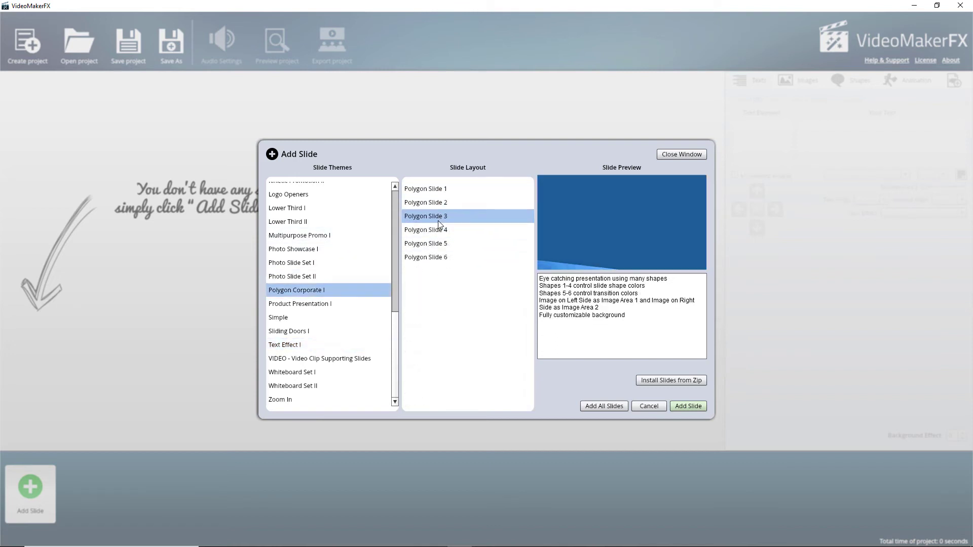
click(419, 230)
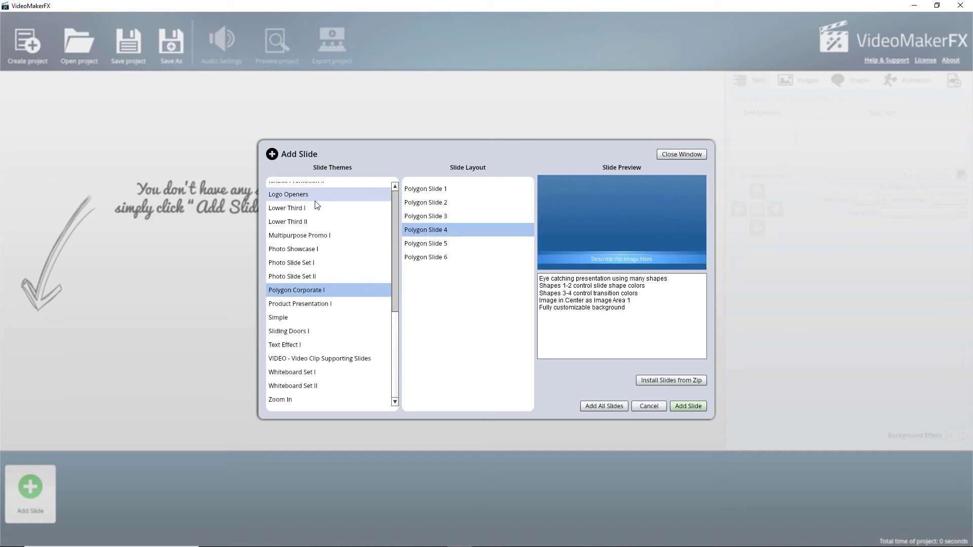
click(318, 207)
click(414, 189)
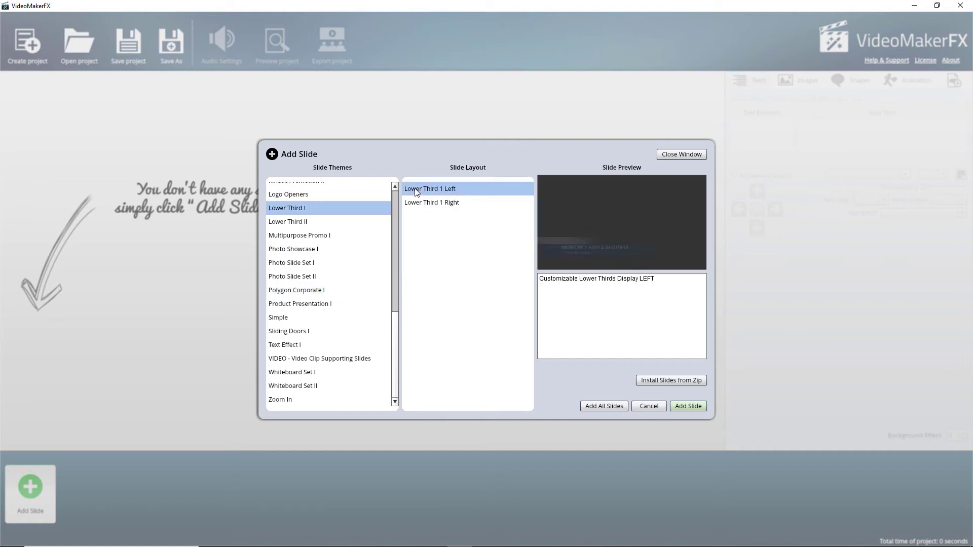
- Browse the Multipurpose Promo I, Photo Showcase I and Photo Slide Set I layouts
click(334, 235)
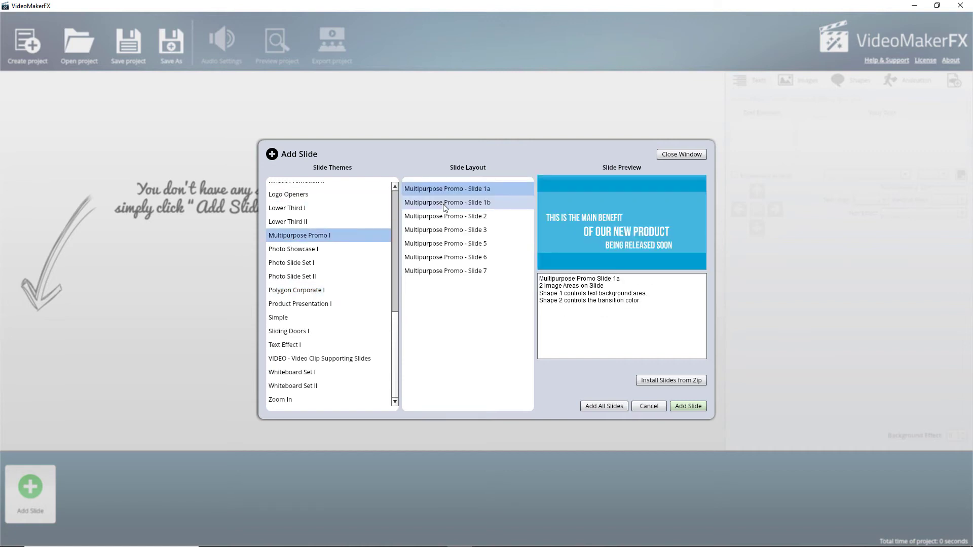
click(443, 203)
click(443, 216)
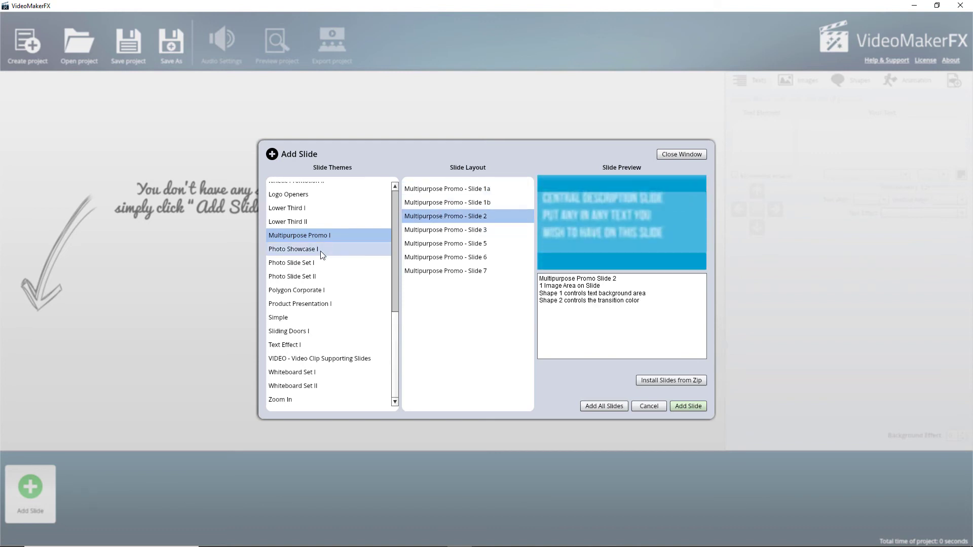
click(324, 249)
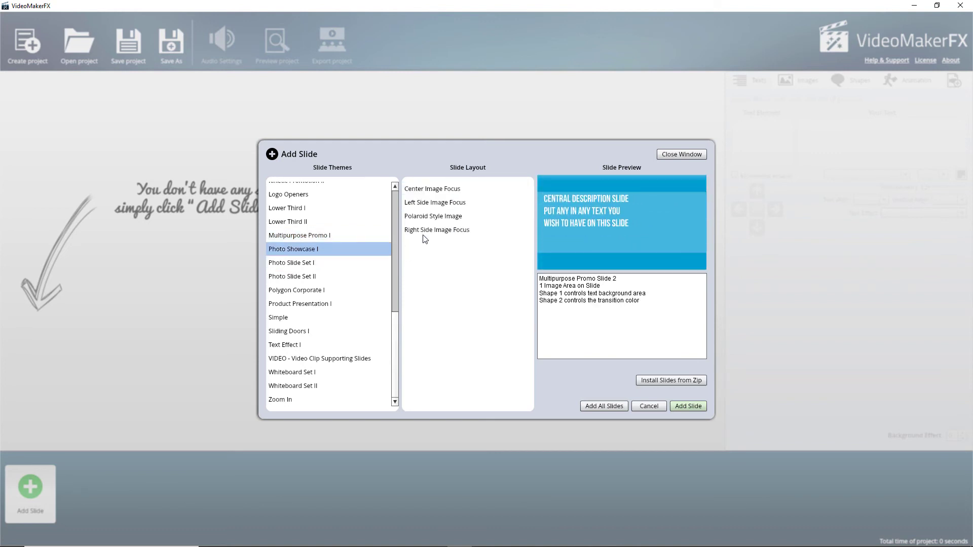
click(336, 259)
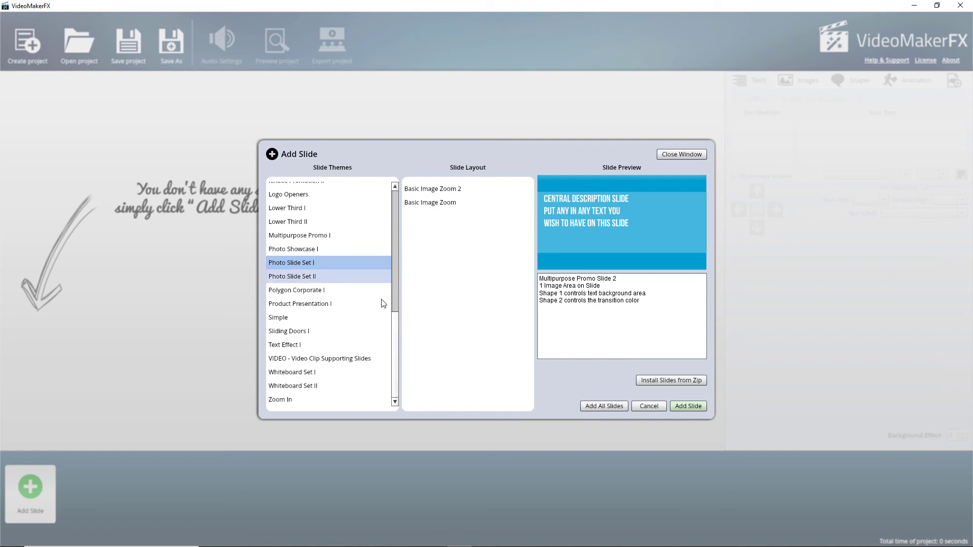
drag(395, 313, 396, 270)
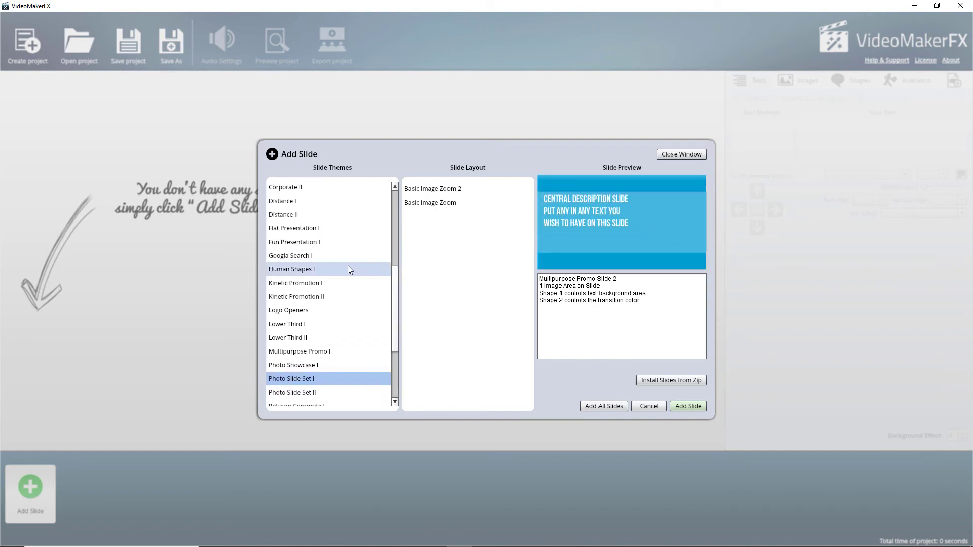
- Preview the Kinetic Promotion I layouts: 1 Image, 2 Images, Testimonial2, Text 1-3
click(326, 282)
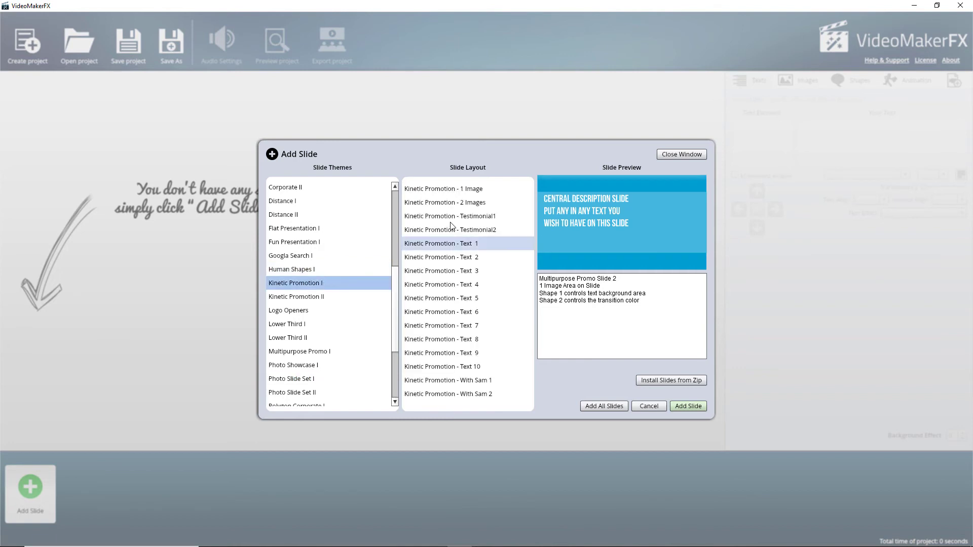
click(474, 189)
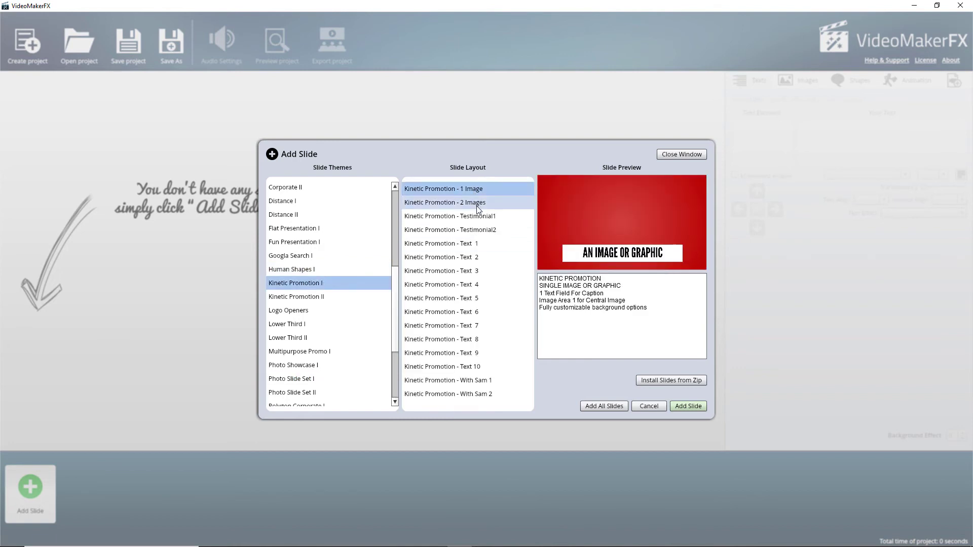
click(479, 203)
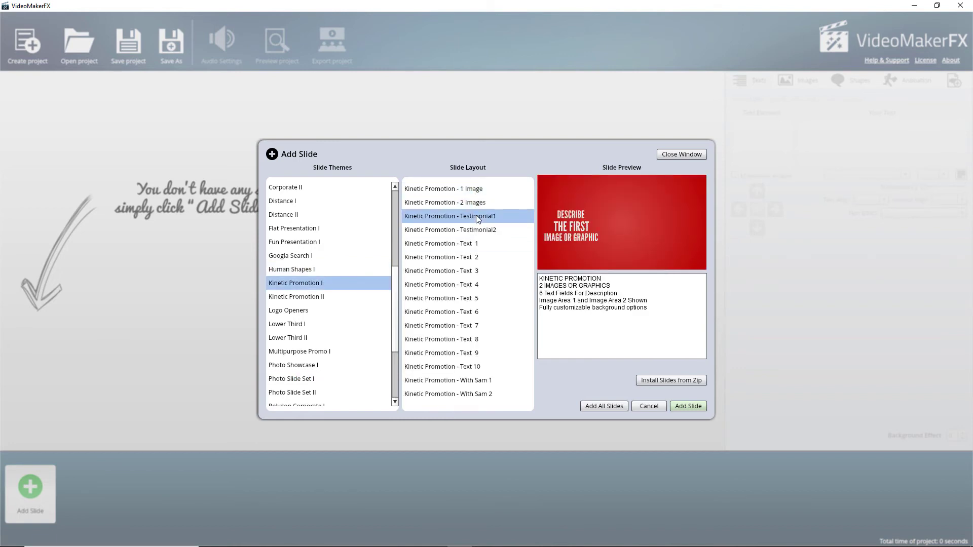
click(476, 228)
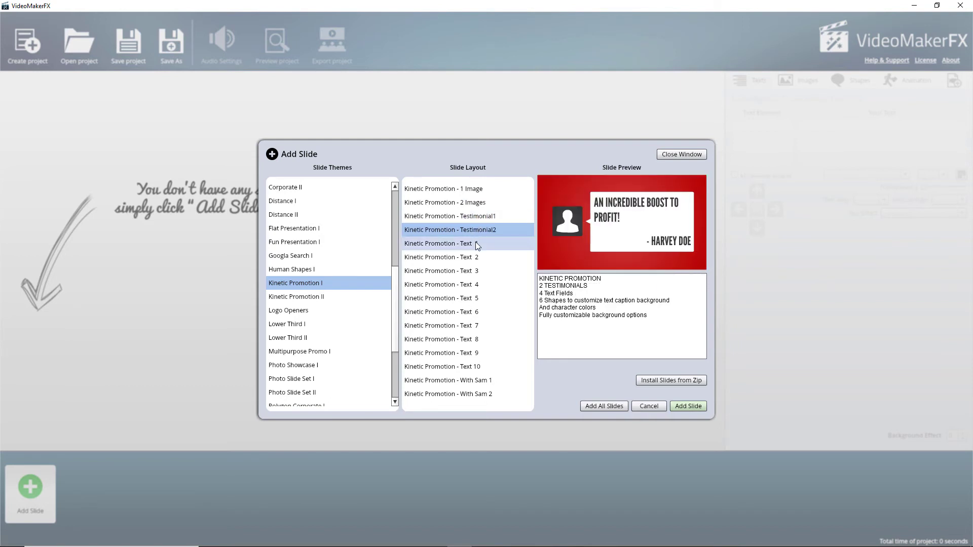
click(476, 241)
click(480, 254)
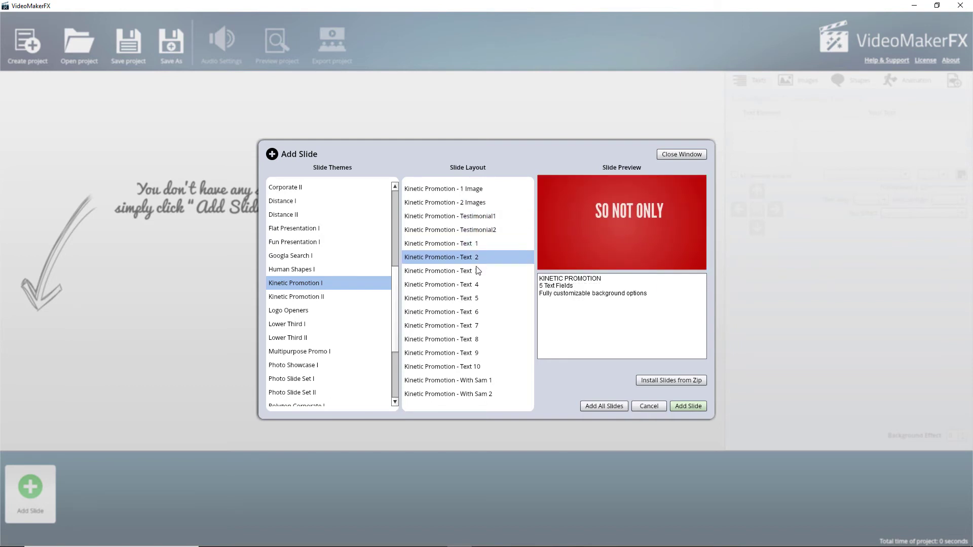
click(476, 270)
- Choose the Character Frank theme and preview Slide 2 and the Meet Frank intro slide
scroll(348, 270, up, 5)
click(348, 269)
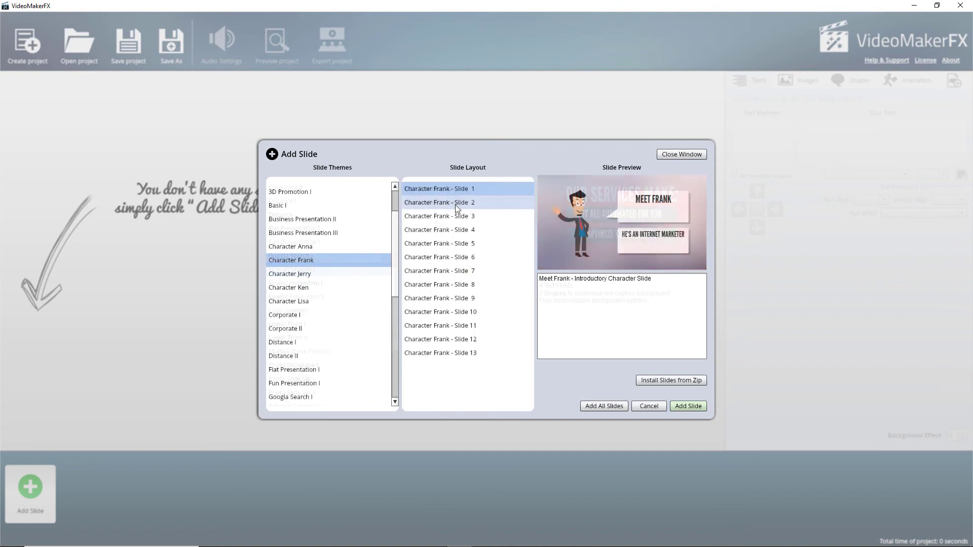
click(455, 205)
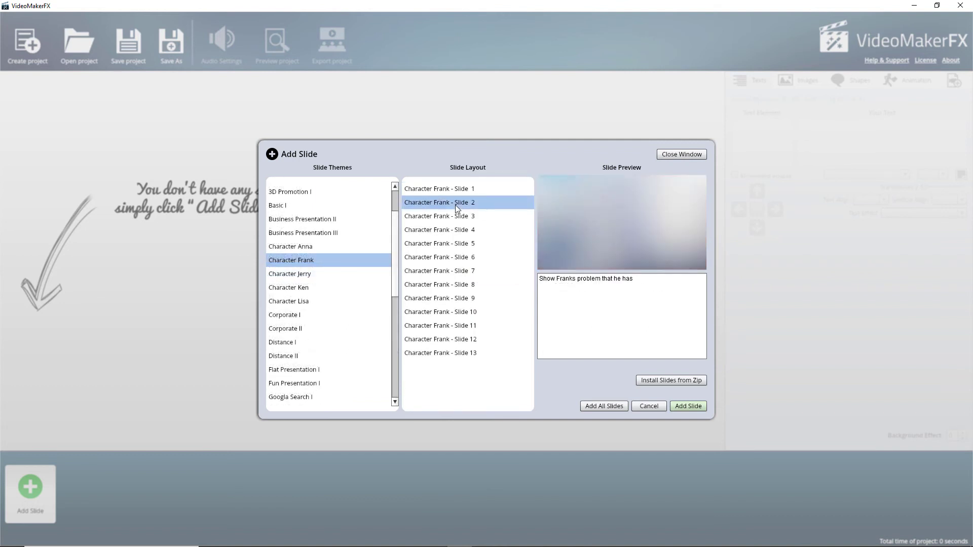
click(448, 189)
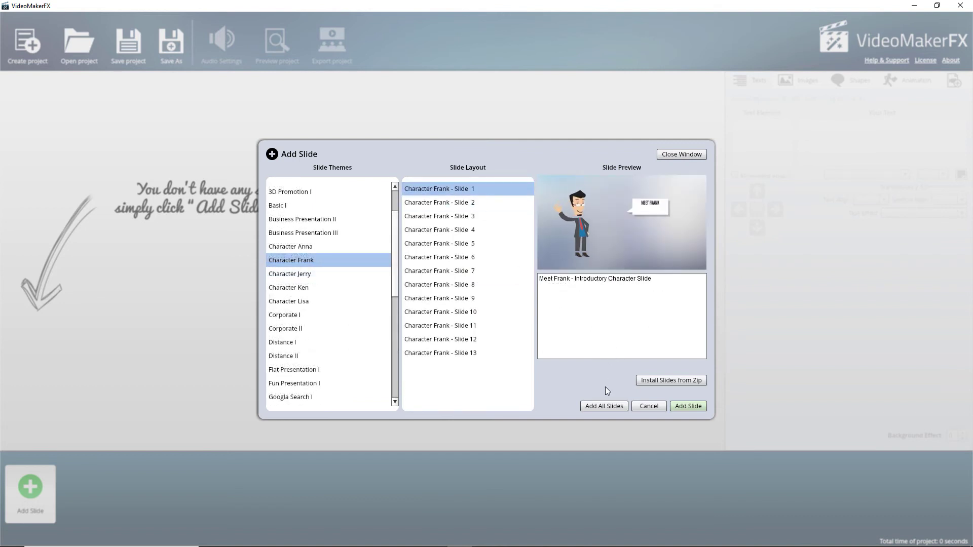
- Add all Character Frank slides, then start slide 1's first bubble with 'I'm Big G Video'
click(607, 405)
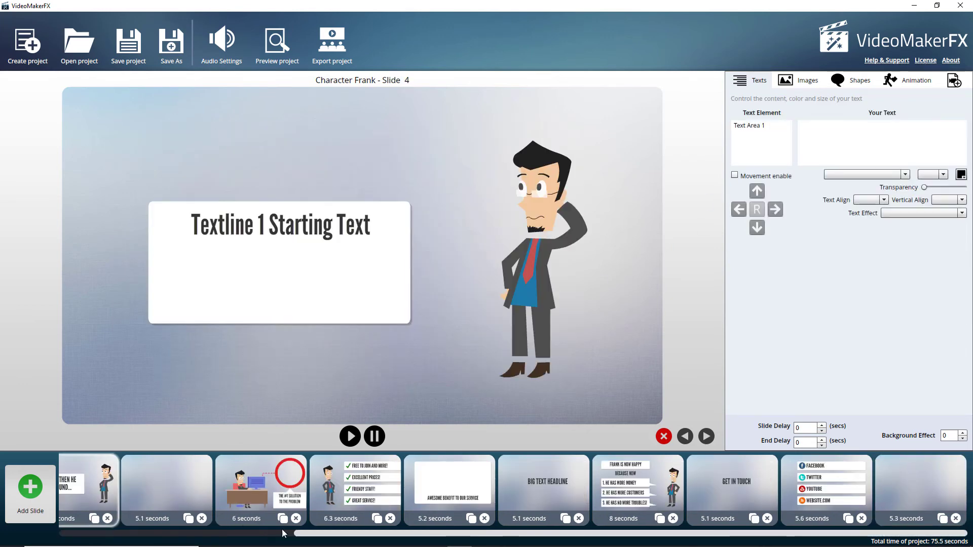
drag(319, 536, 101, 481)
click(102, 480)
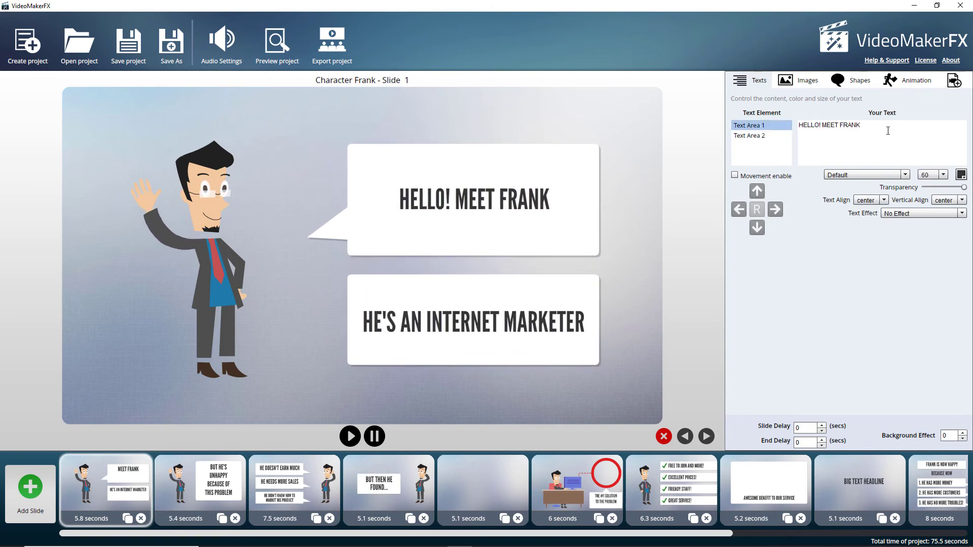
text(I'm )
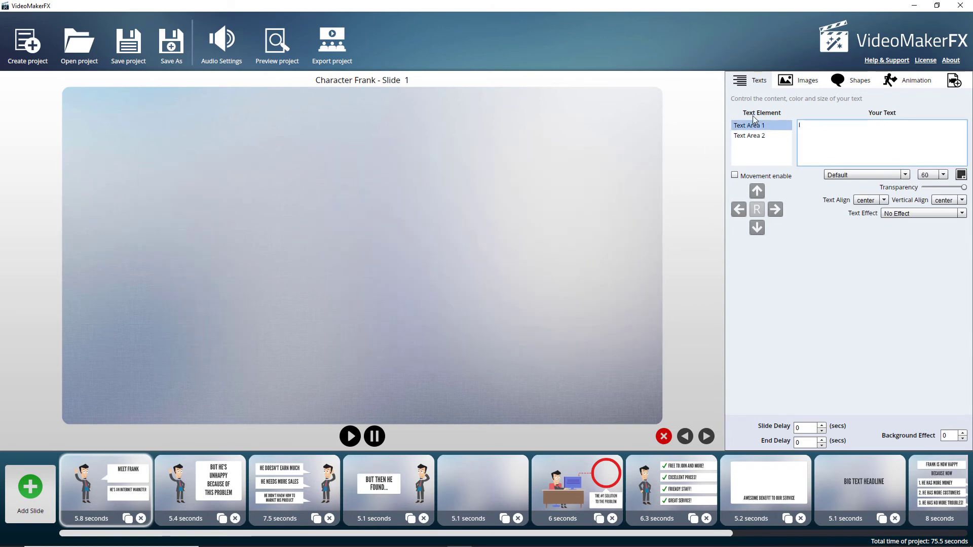
text(Big G Video)
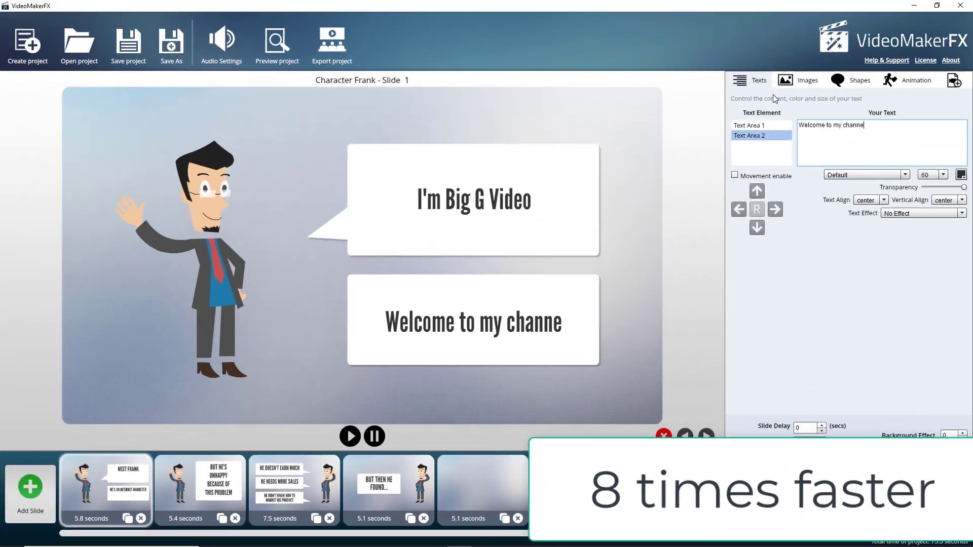
- Finish slide 1's 'YouTube' text; set slide 2's headline to 'I'm doing a 30 day video challenge'
text(YouTube channel)
click(200, 487)
click(748, 125)
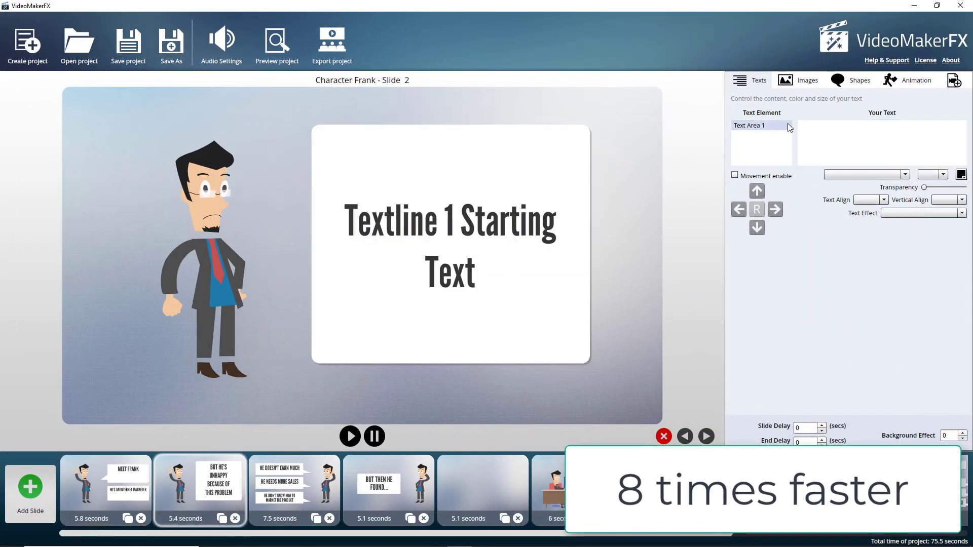
key(ctrl+a)
text(I'm doing a 30 day video challenge)
- Replace slide 3's first bubble with 'Where I upload a video every for 30 days and see what happens'
click(294, 487)
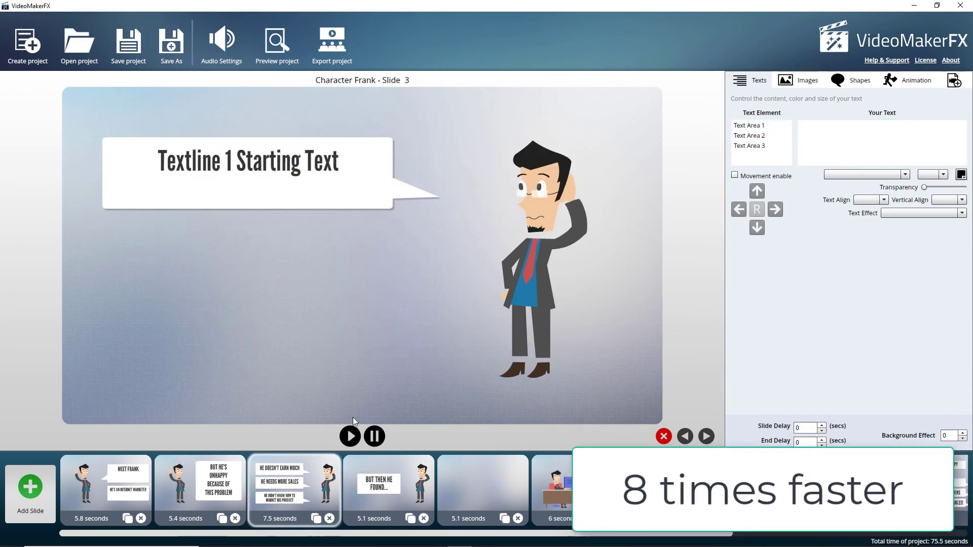
click(749, 125)
key(ctrl+a)
text(Where I upload a video every for 30 days and see what happens)
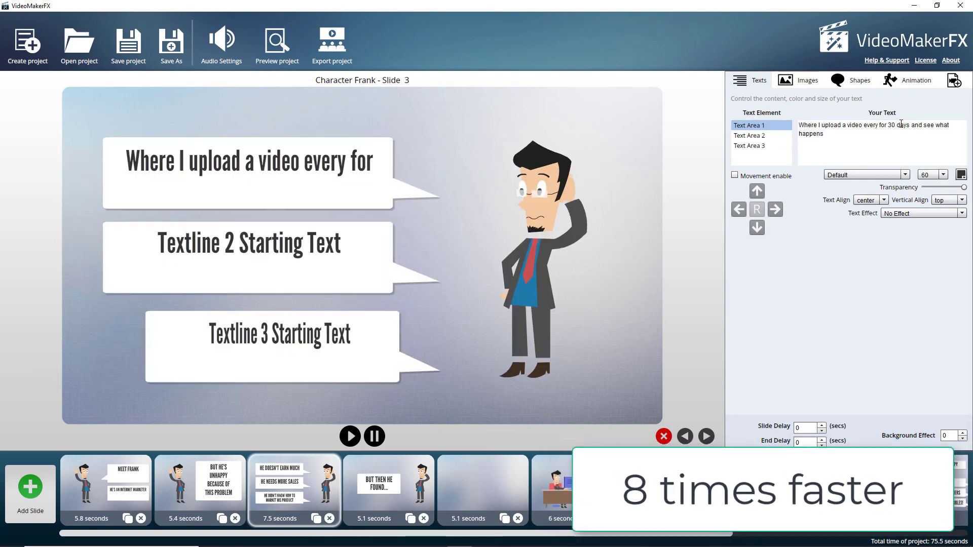
- Move the sentence's ending into slide 3's second and third bubbles, inserting 'day'
drag(863, 125, 838, 134)
key(ctrl+x)
click(749, 135)
click(830, 125)
key(ctrl+a)
key(ctrl+v)
click(813, 125)
text(day)
click(749, 145)
click(847, 125)
key(ctrl+a)
key(ctrl+v)
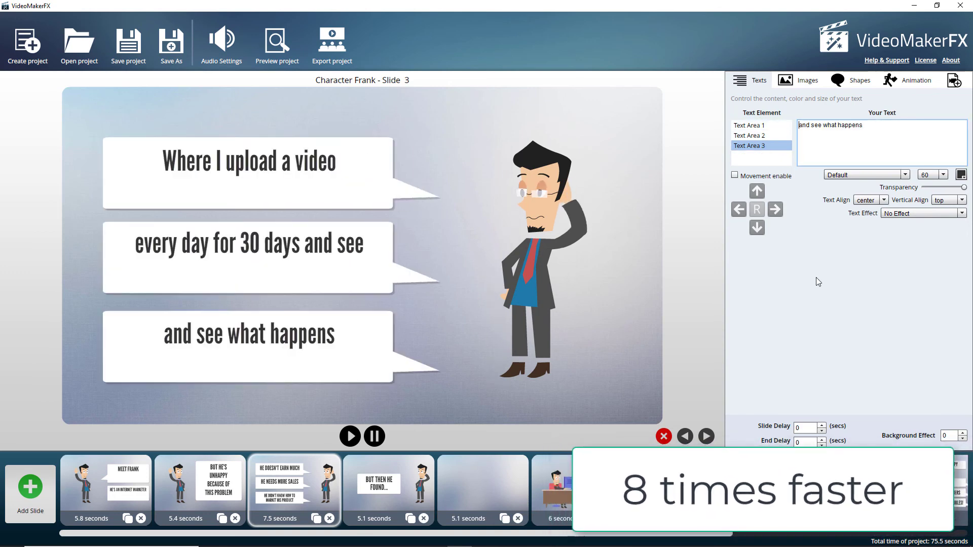
- Center slide 3's third bubble vertically and delete the duplicated 'what happens' from the second
click(883, 200)
click(961, 199)
click(946, 225)
click(749, 135)
click(748, 126)
click(749, 136)
drag(882, 125, 970, 119)
key(Delete)
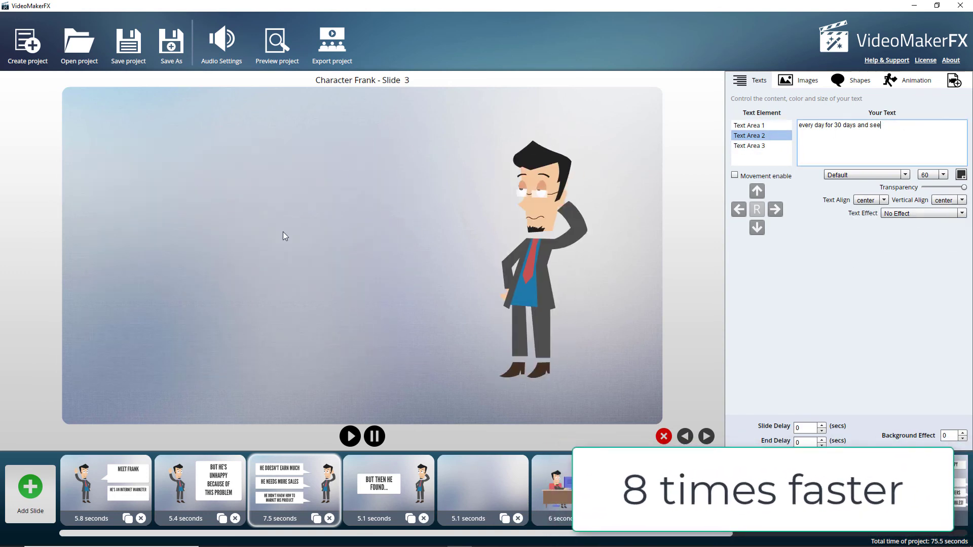
- Set slide 4's text to 'Let me know what you think?' in the Default font
click(389, 486)
click(882, 141)
text(Let me know what you think?)
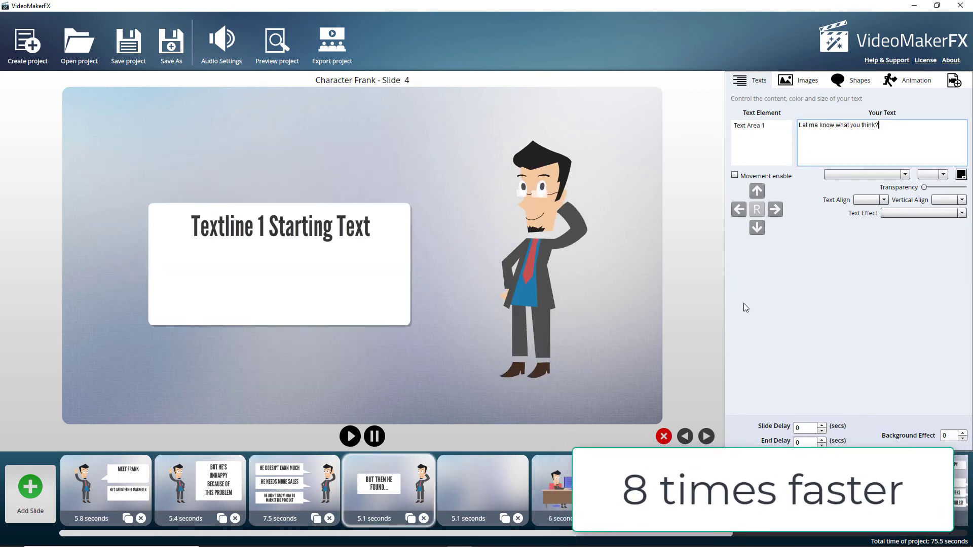
click(892, 174)
click(866, 186)
click(749, 126)
click(962, 200)
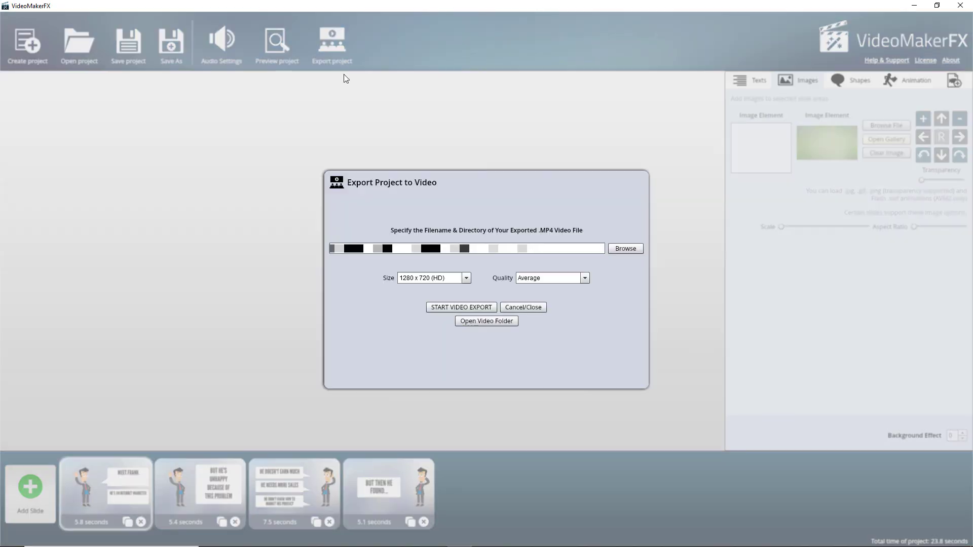
- Export the four-slide project to a 1280 x 720 (HD) MP4 at Very Good quality
click(331, 43)
click(582, 279)
click(571, 290)
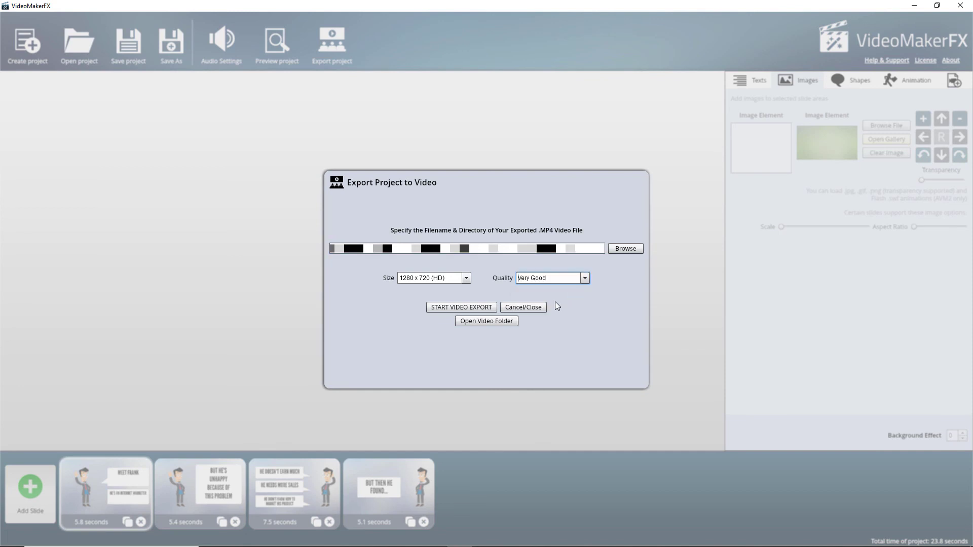
click(485, 309)
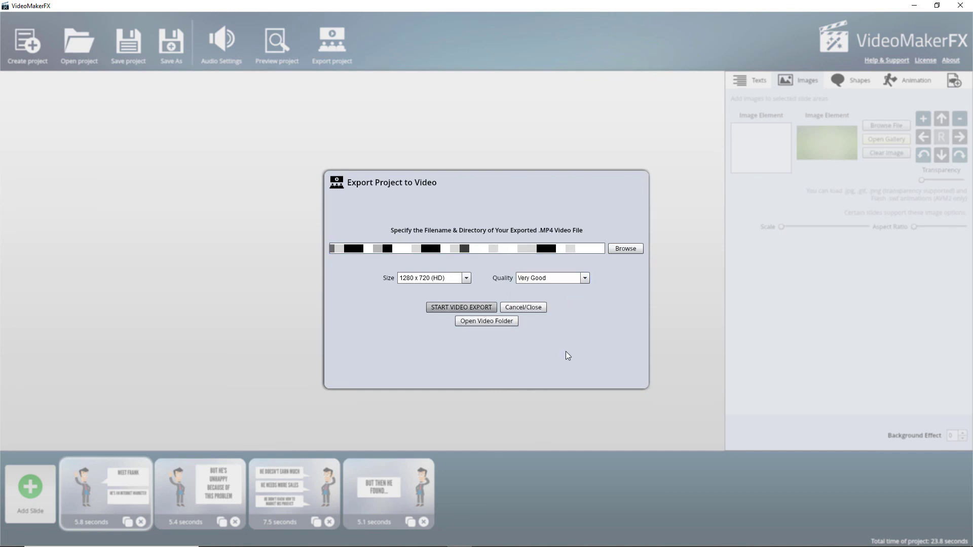